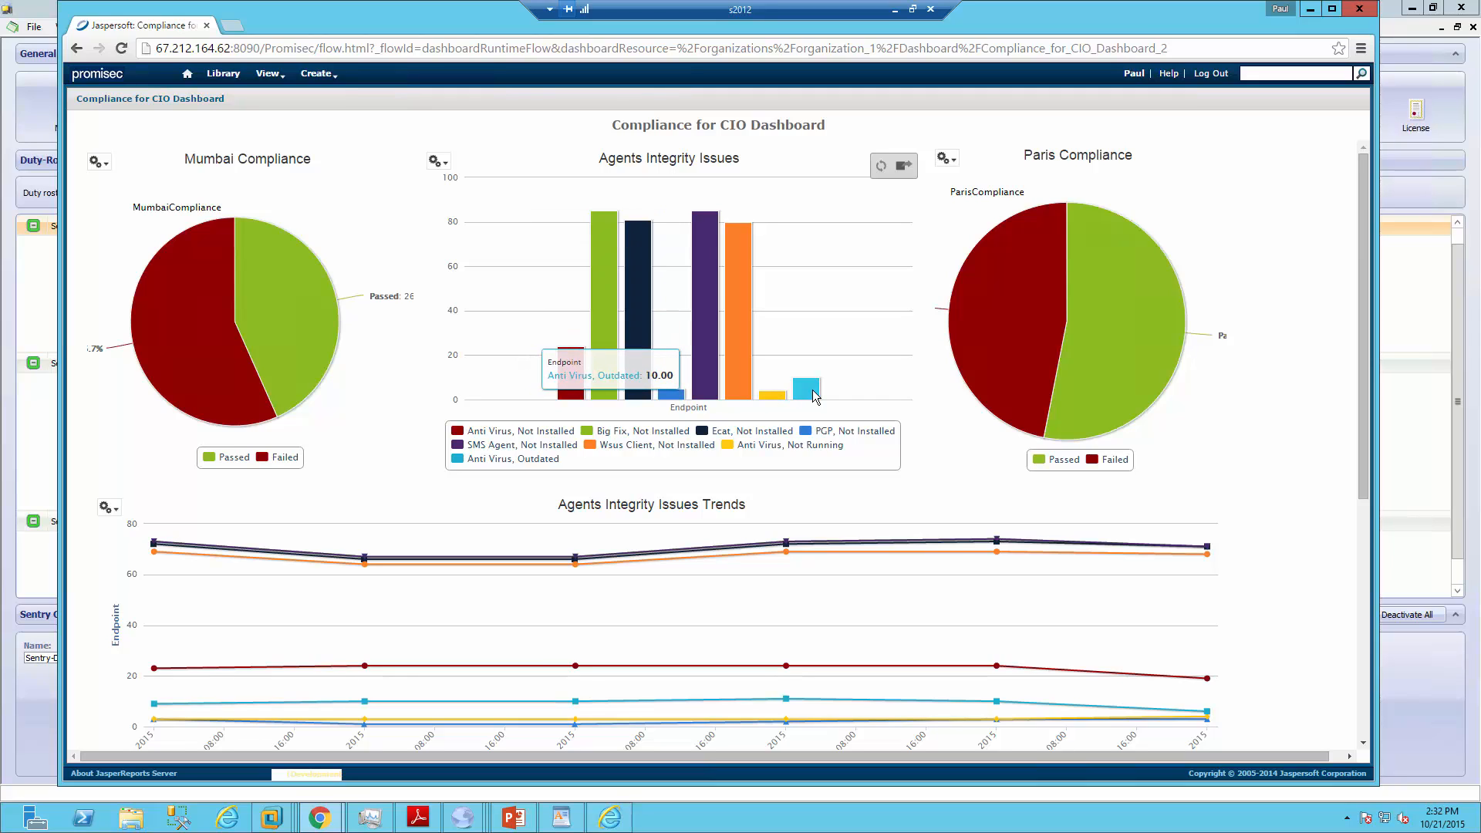
# Scroll the Compliance for CIO Dashboard down to the Hotfixes Distribution Integrity Issues Trends chart
pyautogui.scroll(-1, 730, 606)
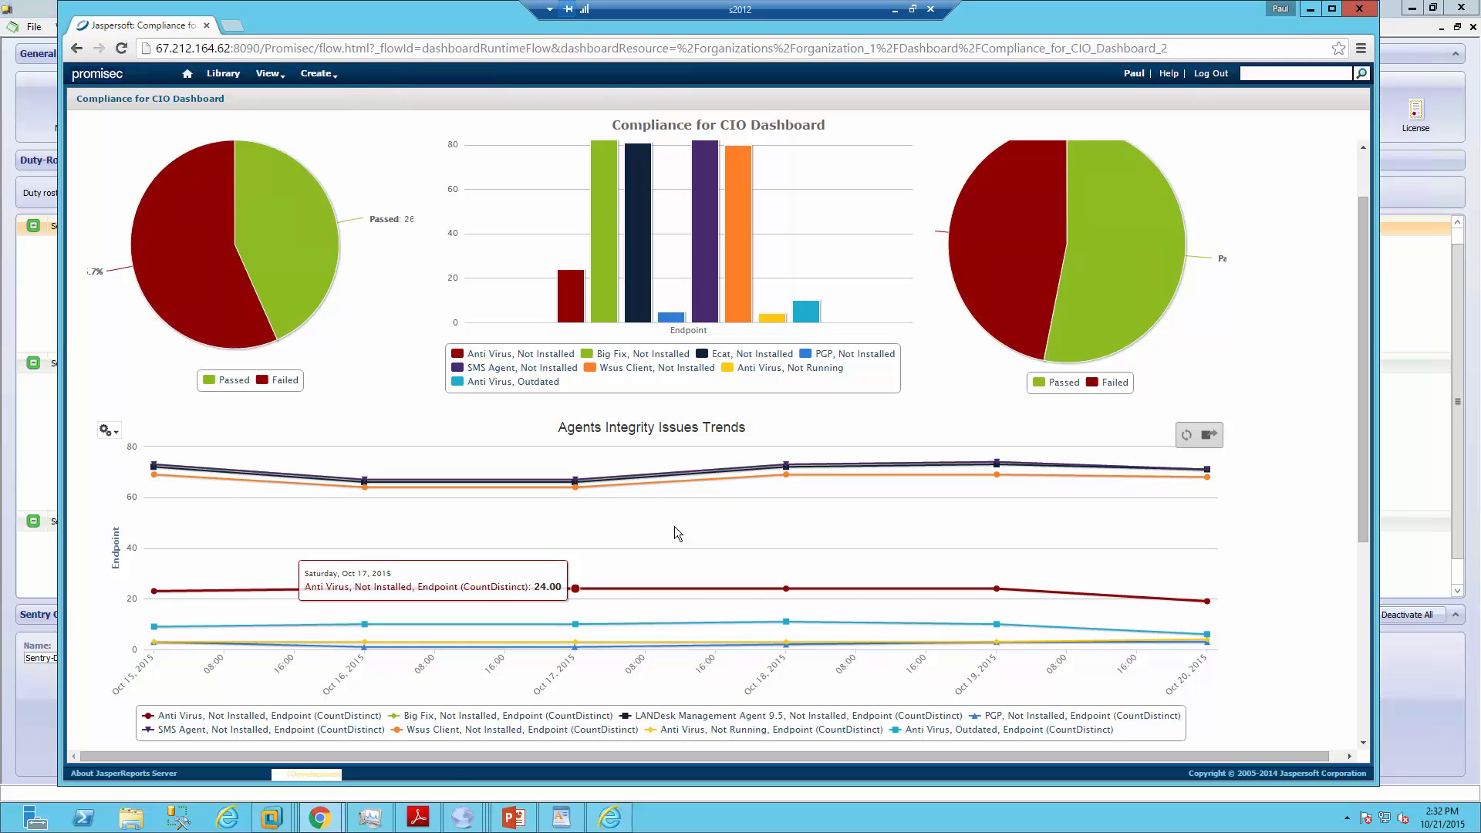
pyautogui.scroll(-5, 674, 526)
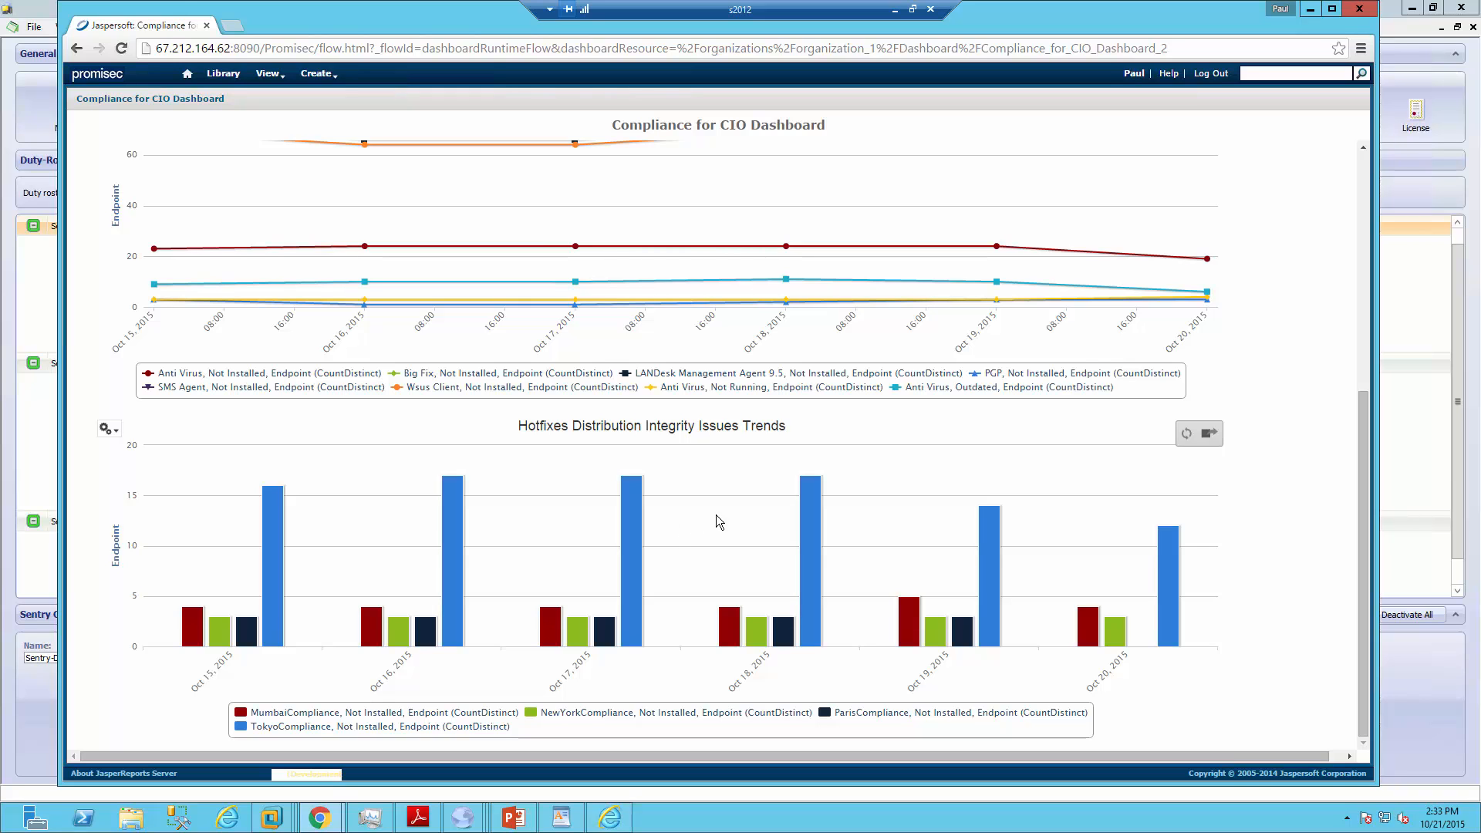
# Minimize the Jaspersoft browser and the Duty-Roster child window to clear the Endpoint Manager workspace
pyautogui.click(1309, 9)
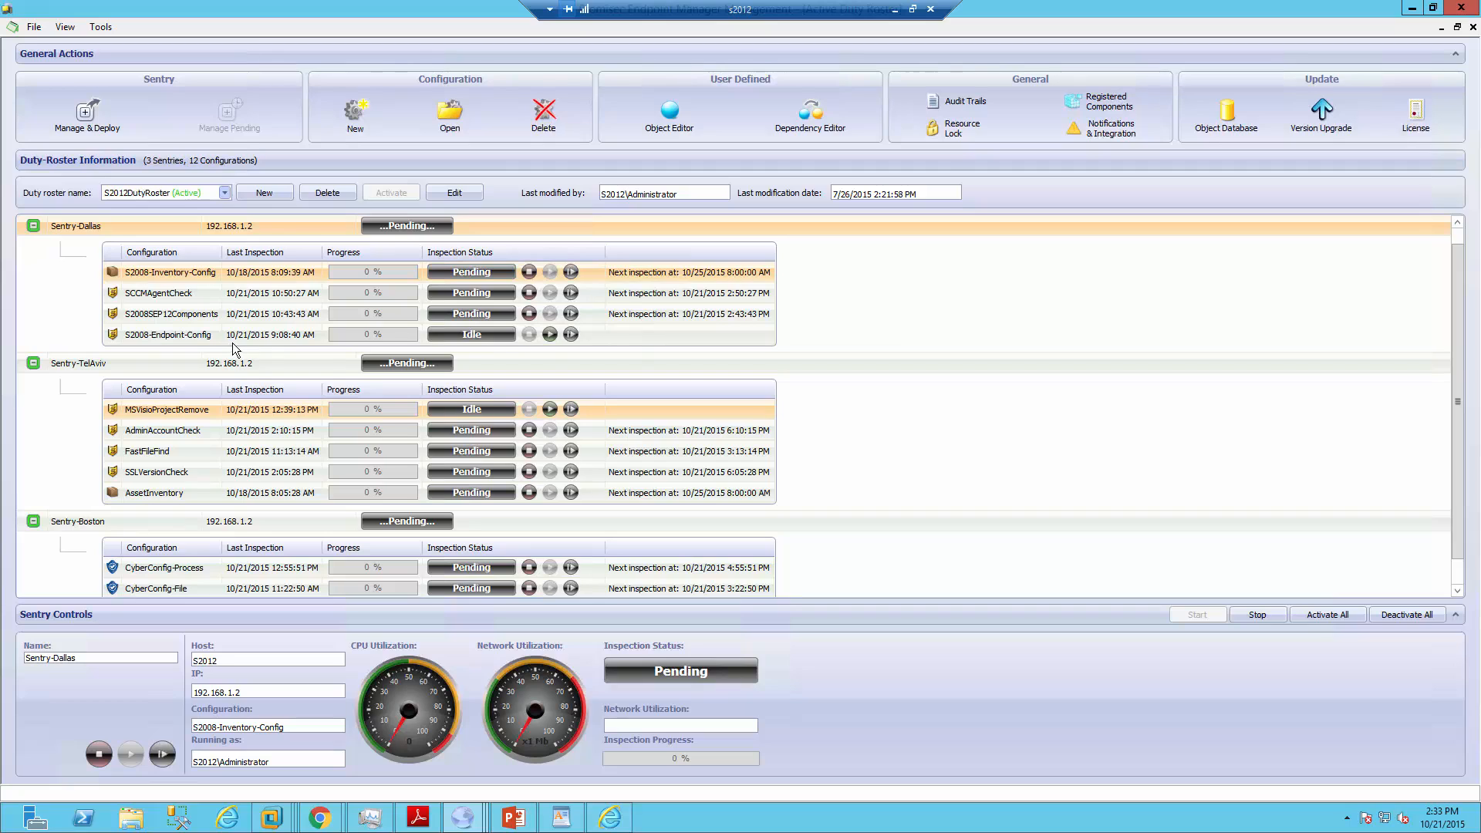
pyautogui.click(1441, 27)
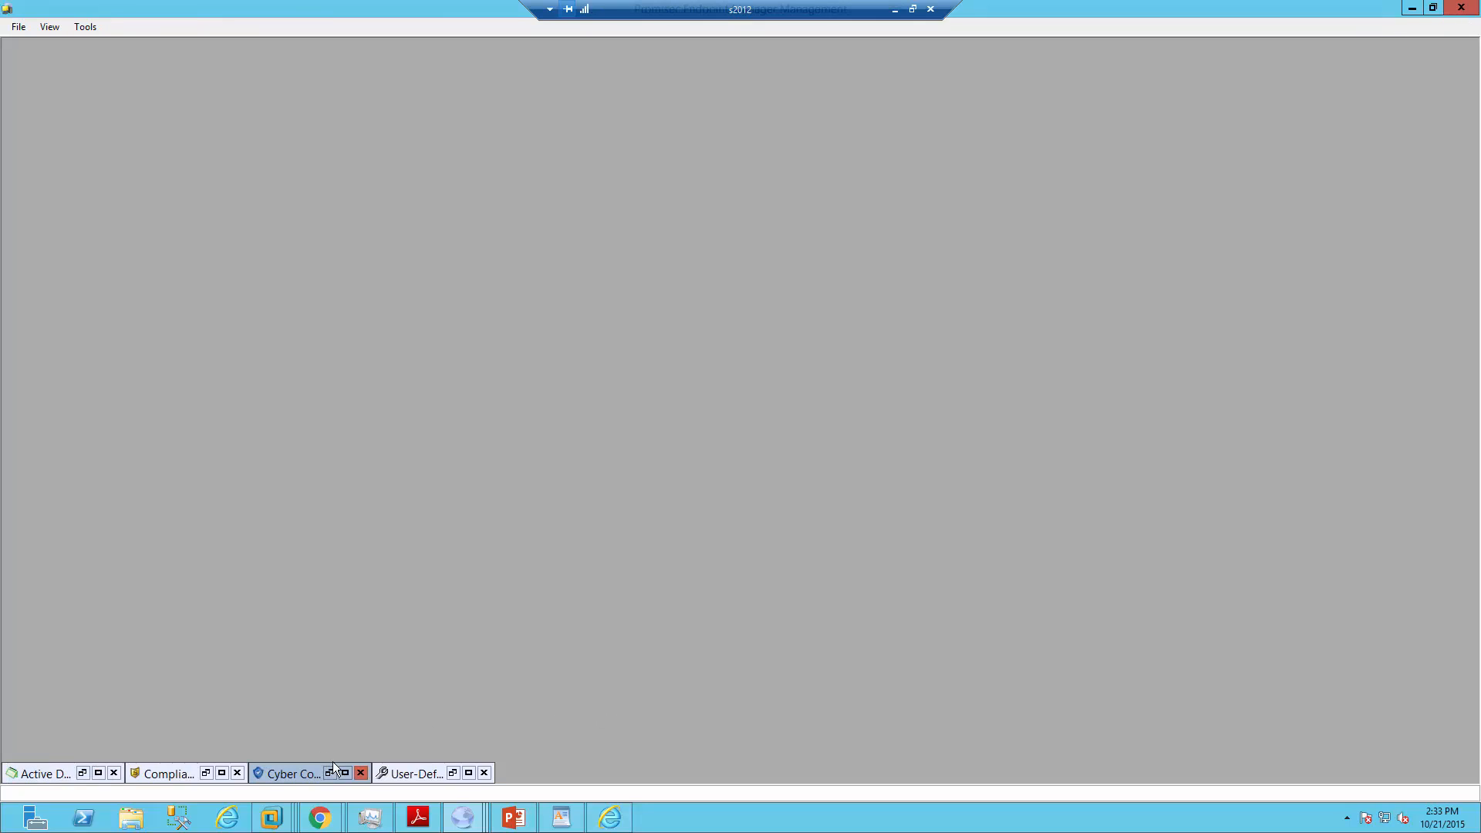
# Restore the Cyber Configuration Editor and enable 'Notify on hash from file' for CyberConfig-File
pyautogui.click(330, 772)
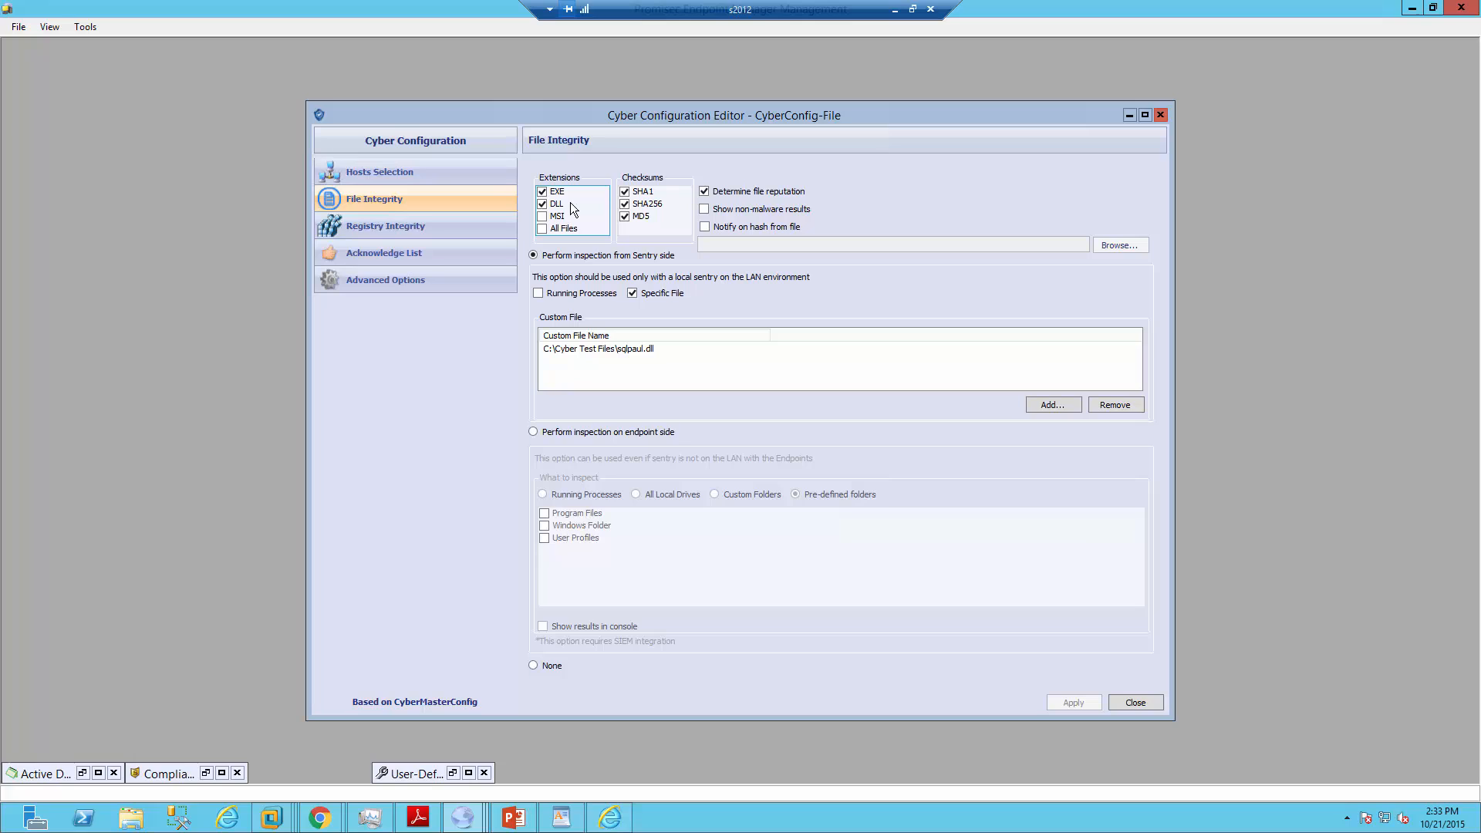
pyautogui.click(704, 228)
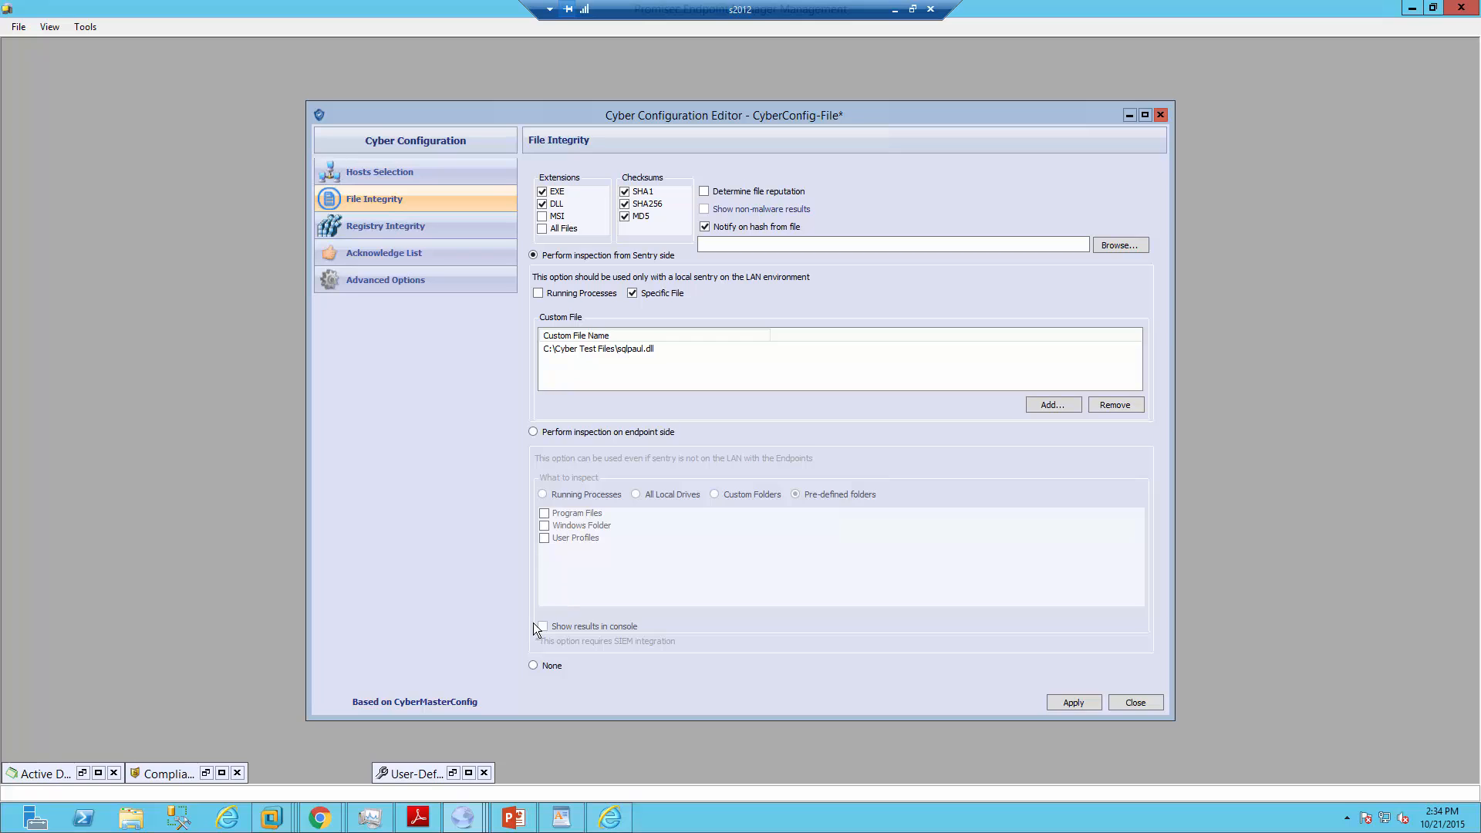
# Inspect on the endpoint side, show results in the console, and re-enable 'Determine file reputation'
pyautogui.click(533, 432)
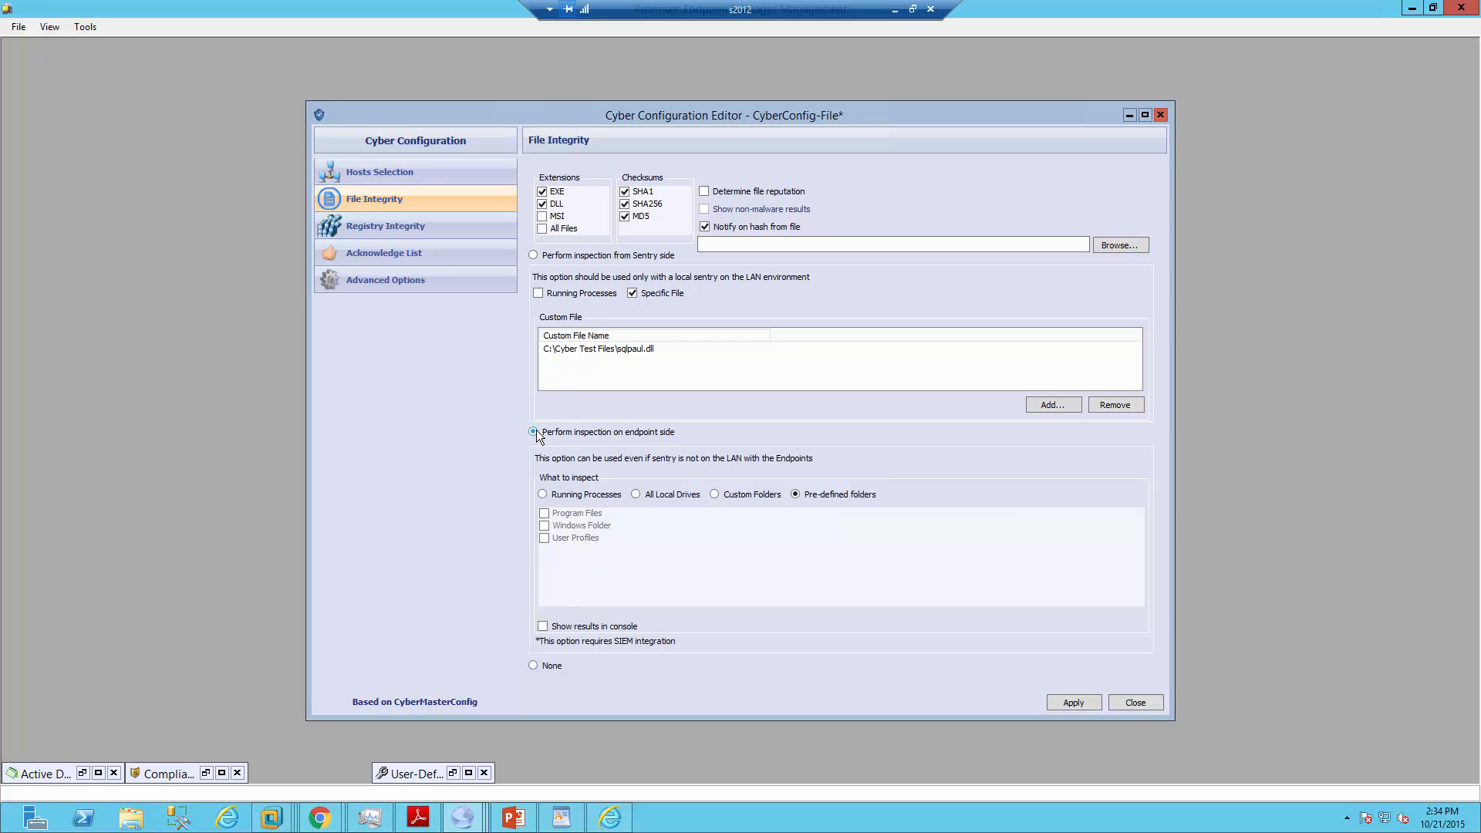
pyautogui.click(543, 626)
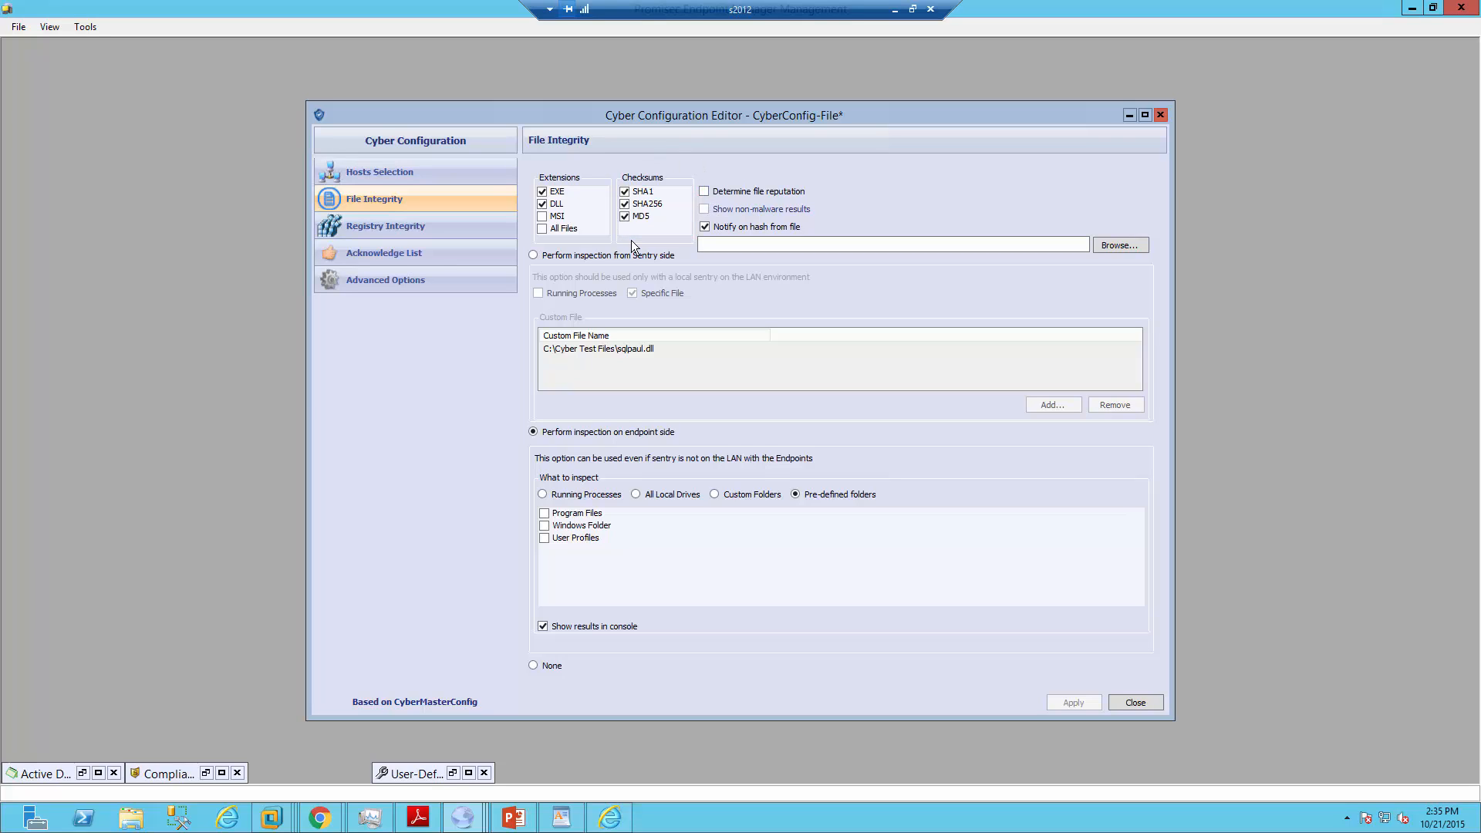
pyautogui.click(704, 191)
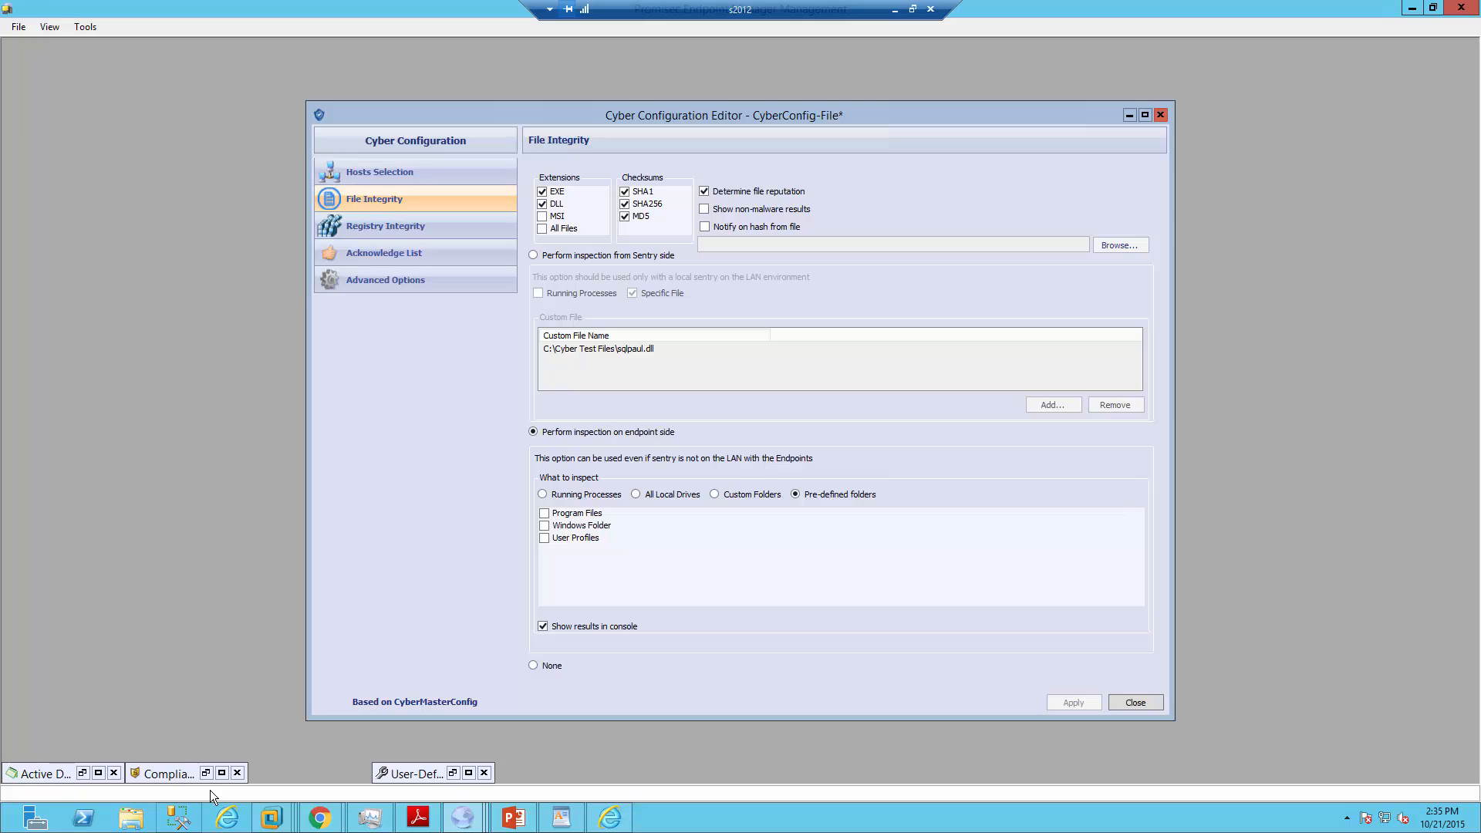
# Filter the results console to 'FIM - Bad reputation' and select the S2012 k_j_12.exe alert
pyautogui.moveTo(475, 818)
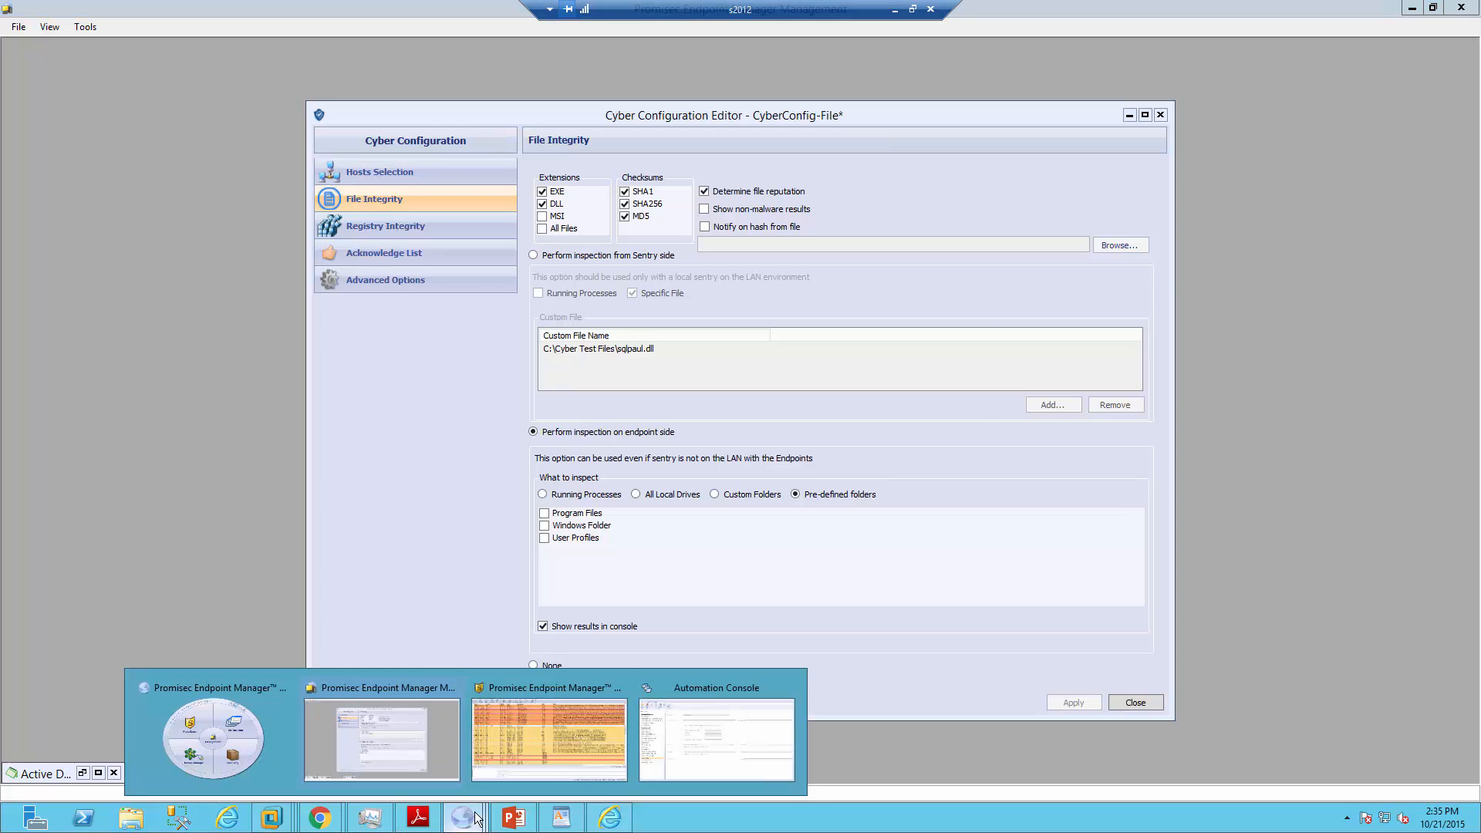
pyautogui.click(515, 729)
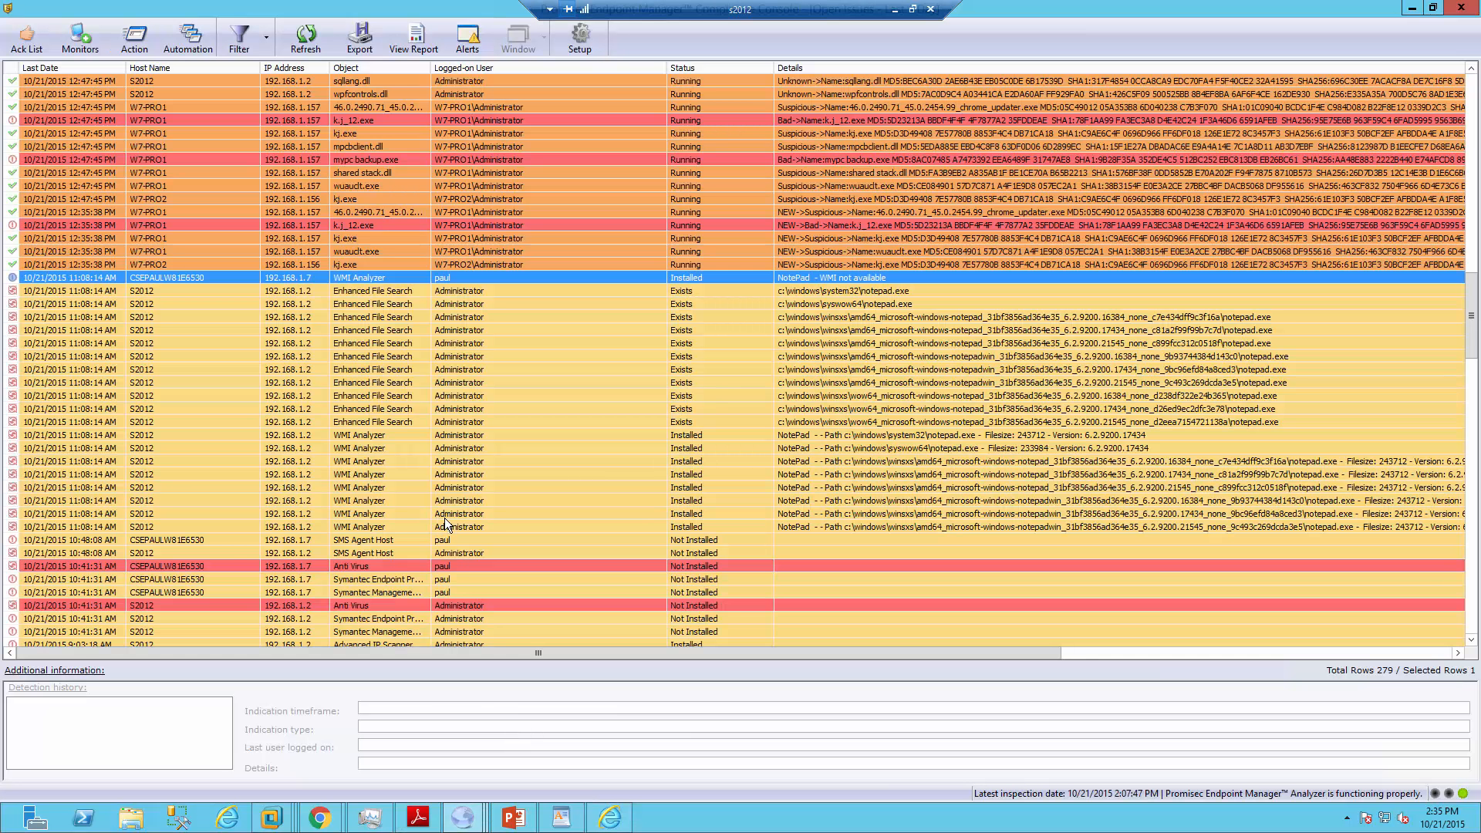
pyautogui.click(264, 37)
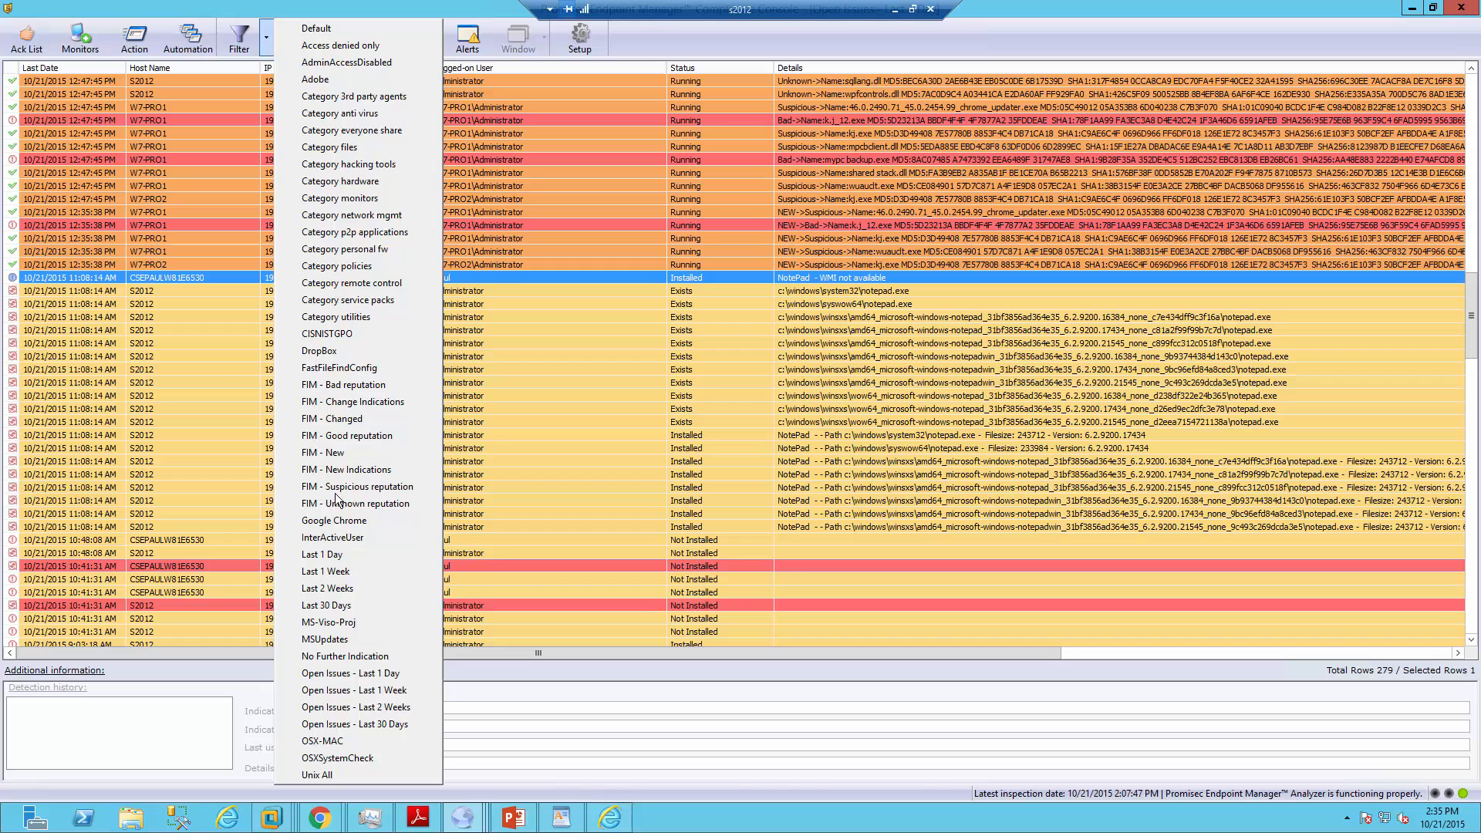
pyautogui.click(359, 385)
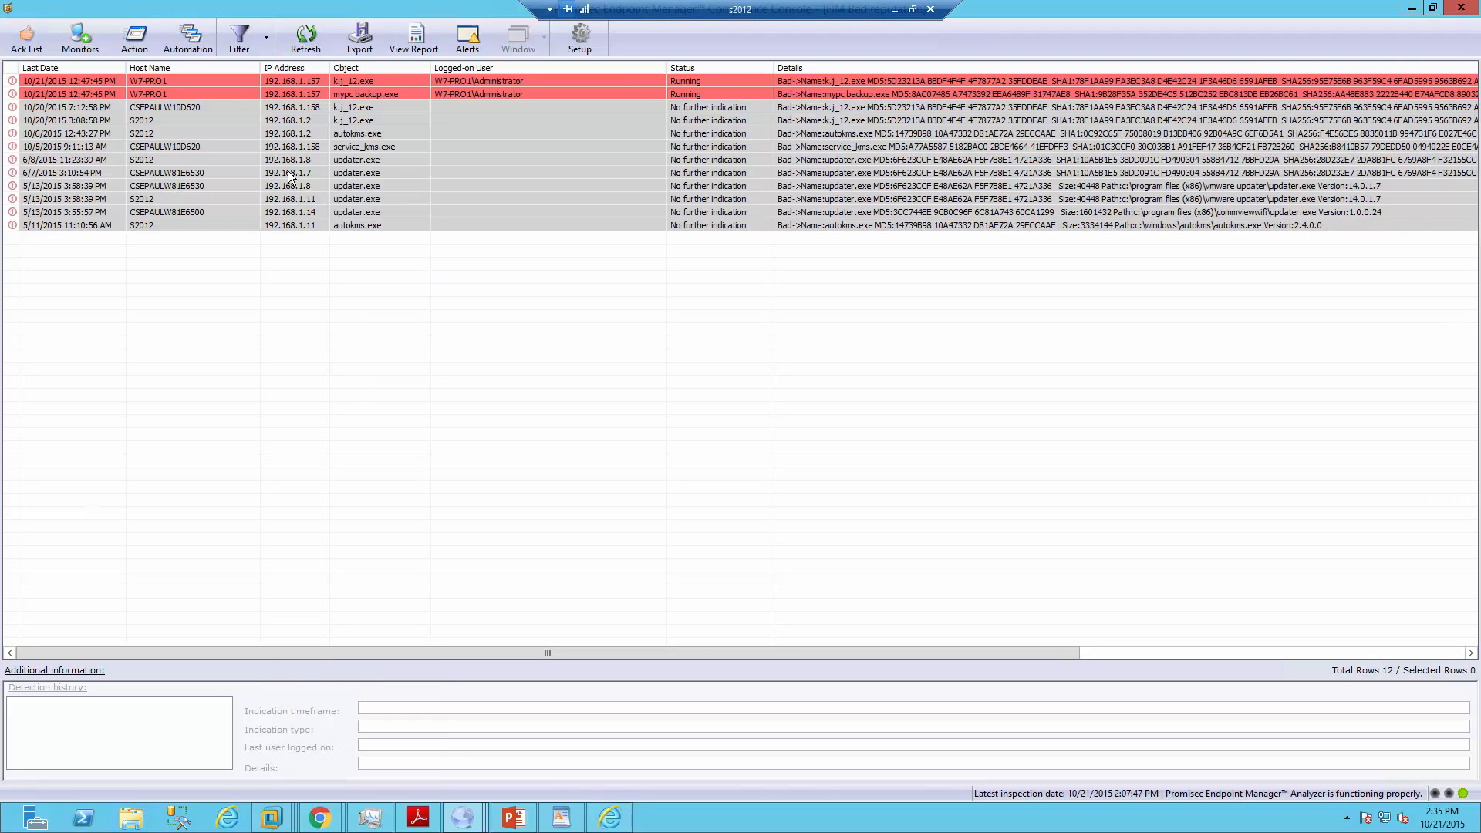
pyautogui.click(239, 83)
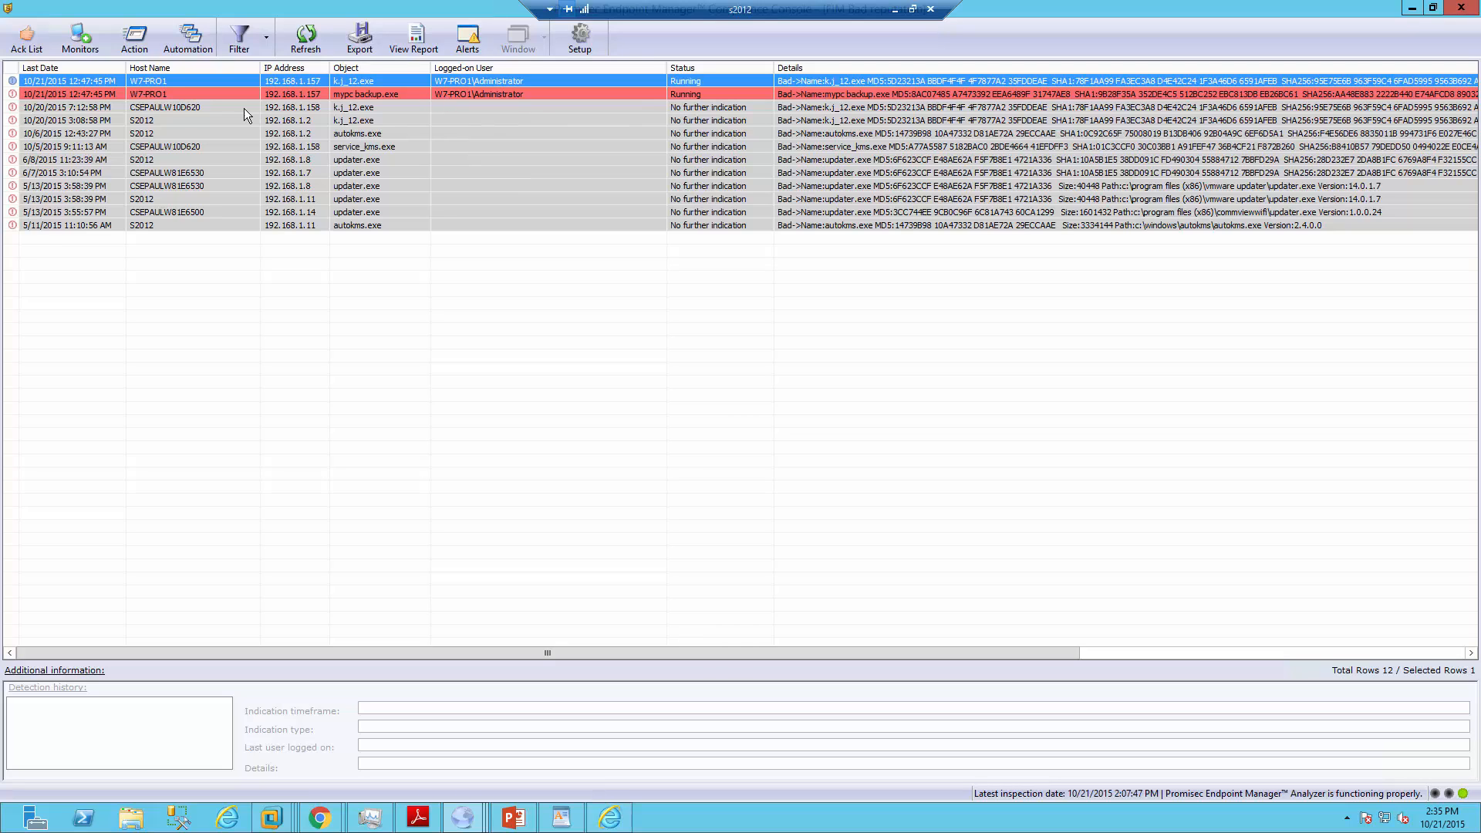
pyautogui.click(221, 123)
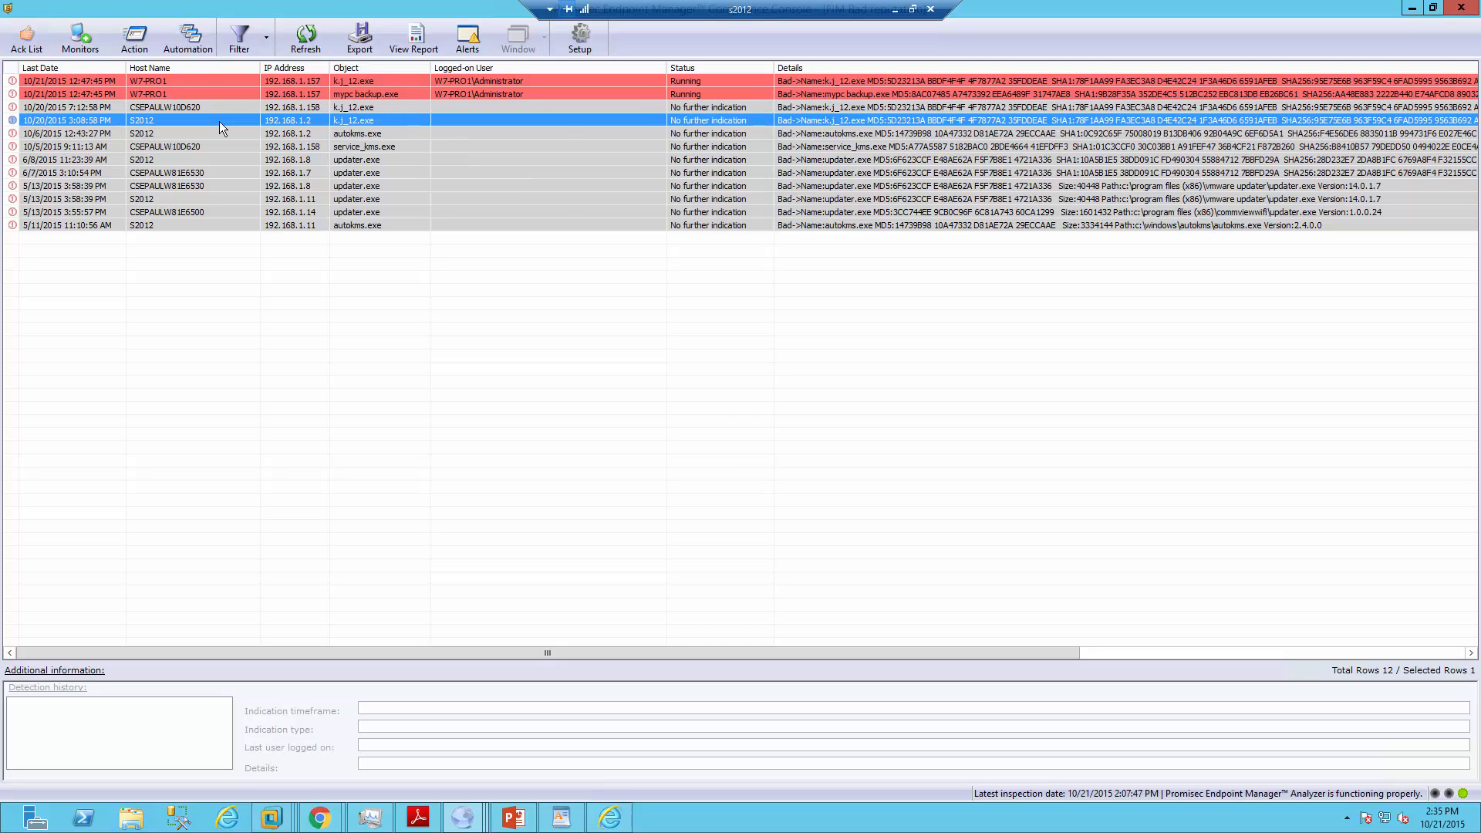
# Run Forensics Analysis > NTFS $MFT File on S2012, check the MFT reports folder, then close it
pyautogui.rightClick(222, 126)
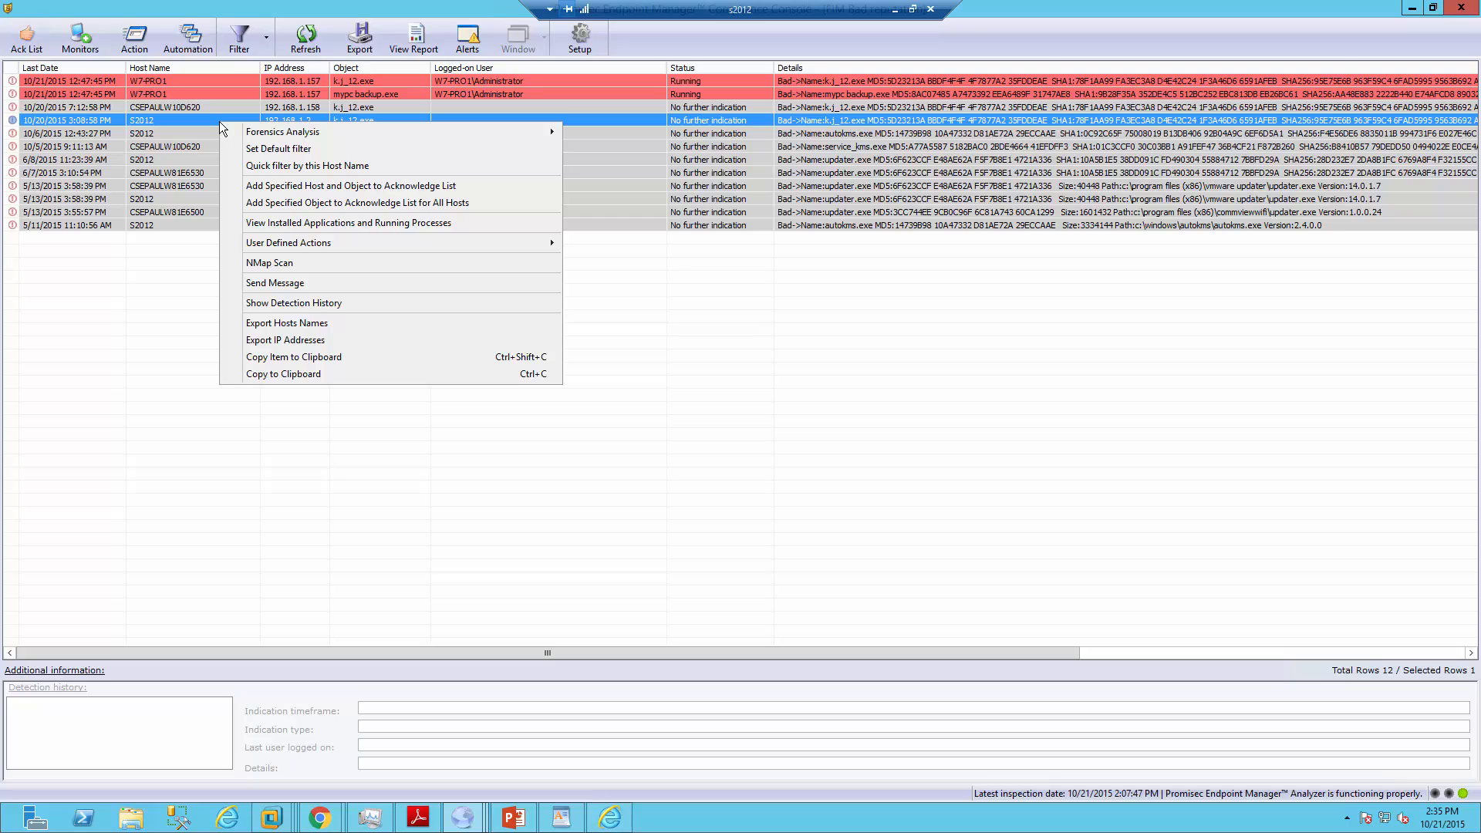
pyautogui.moveTo(305, 133)
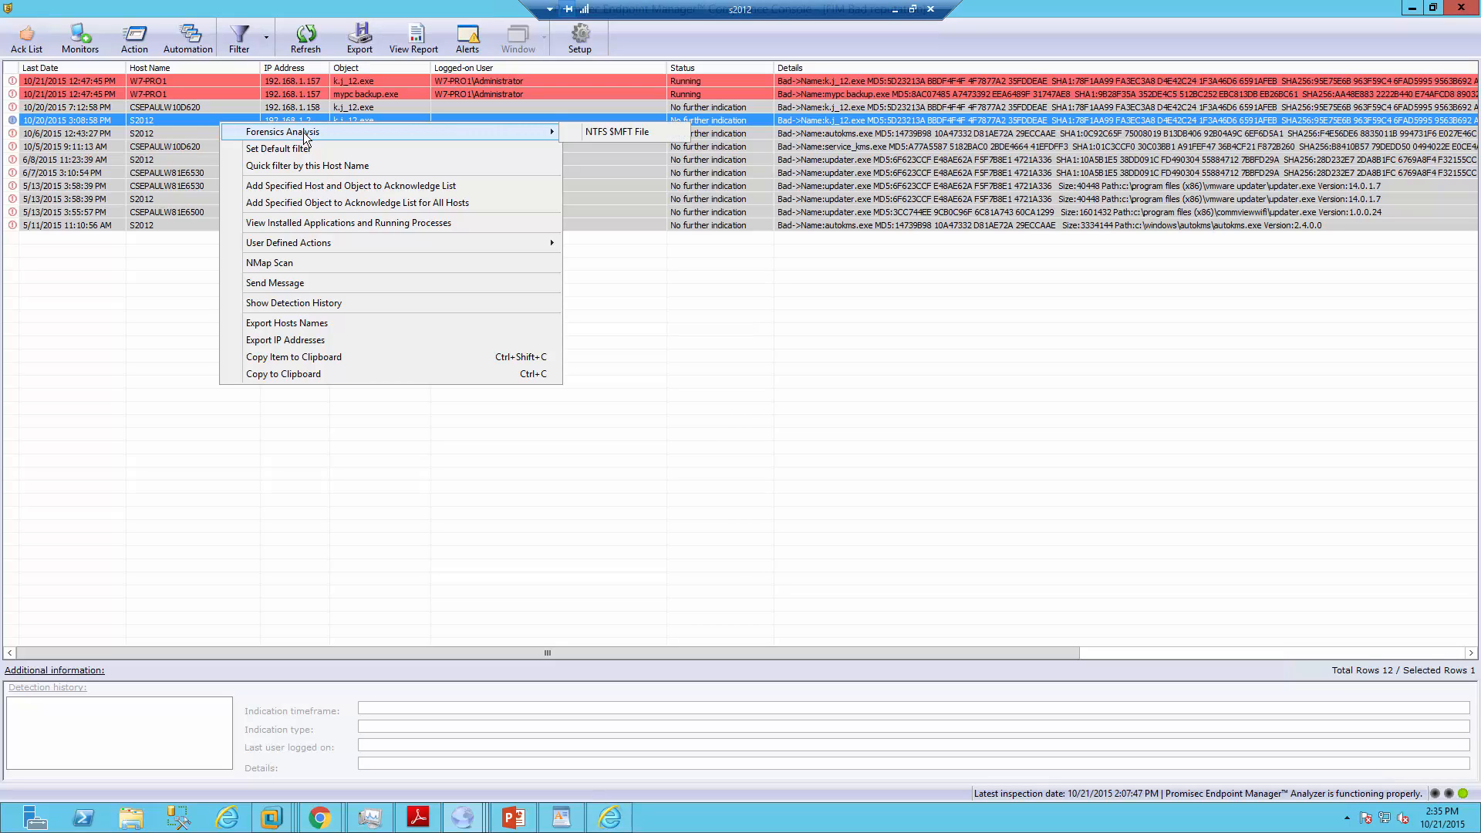
pyautogui.click(613, 133)
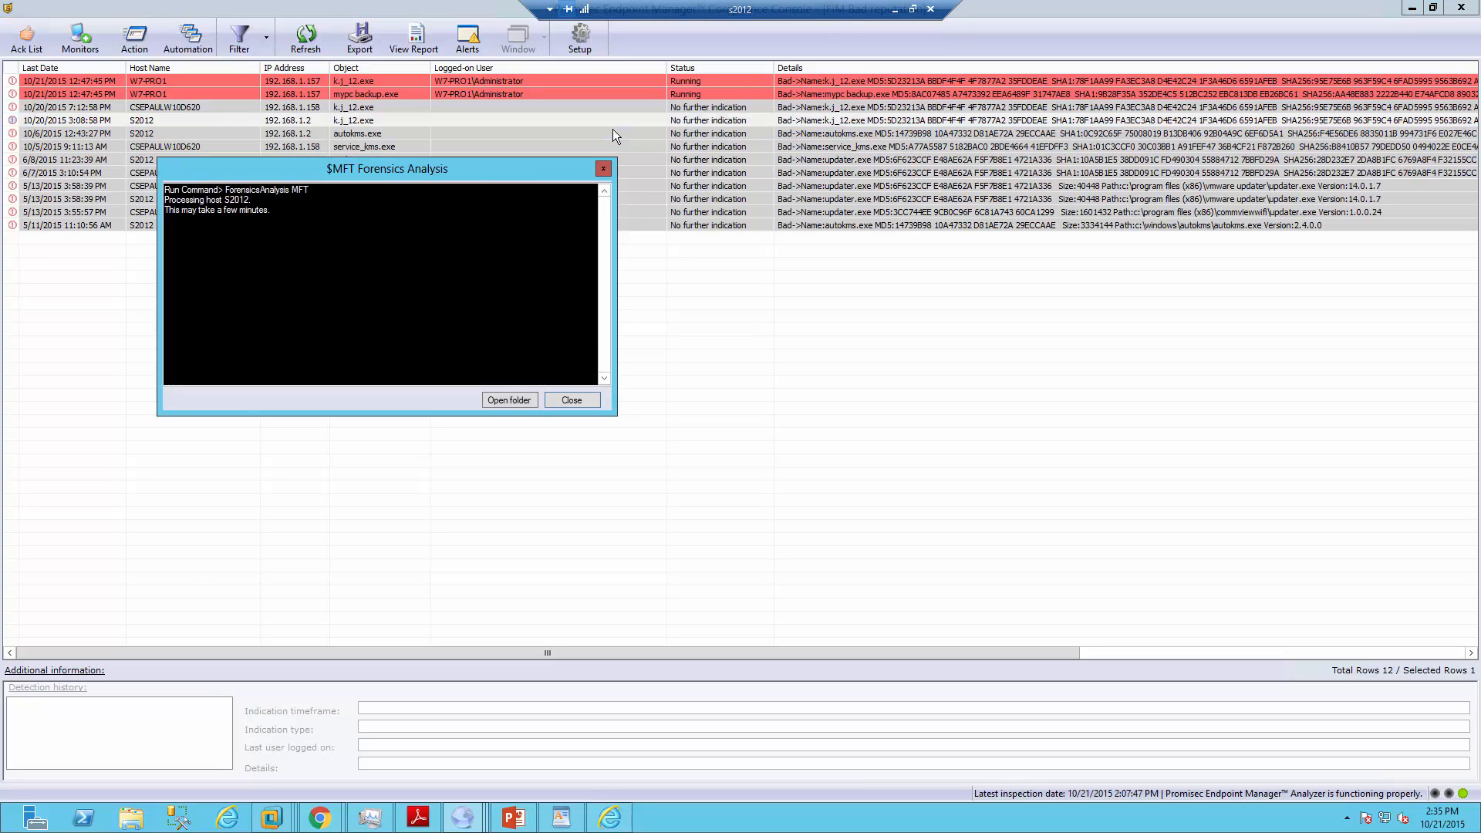
pyautogui.click(520, 404)
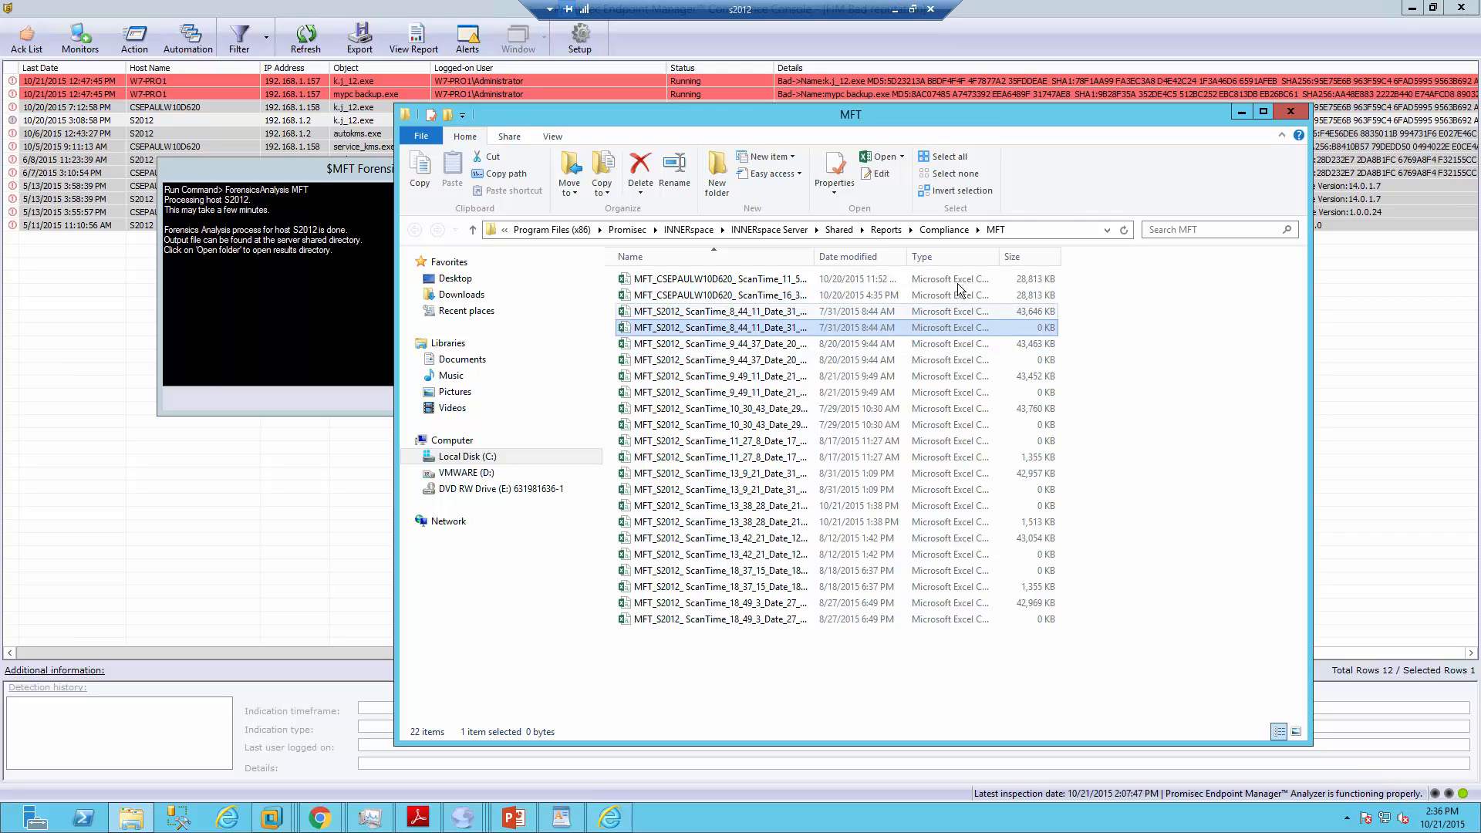
pyautogui.click(1293, 110)
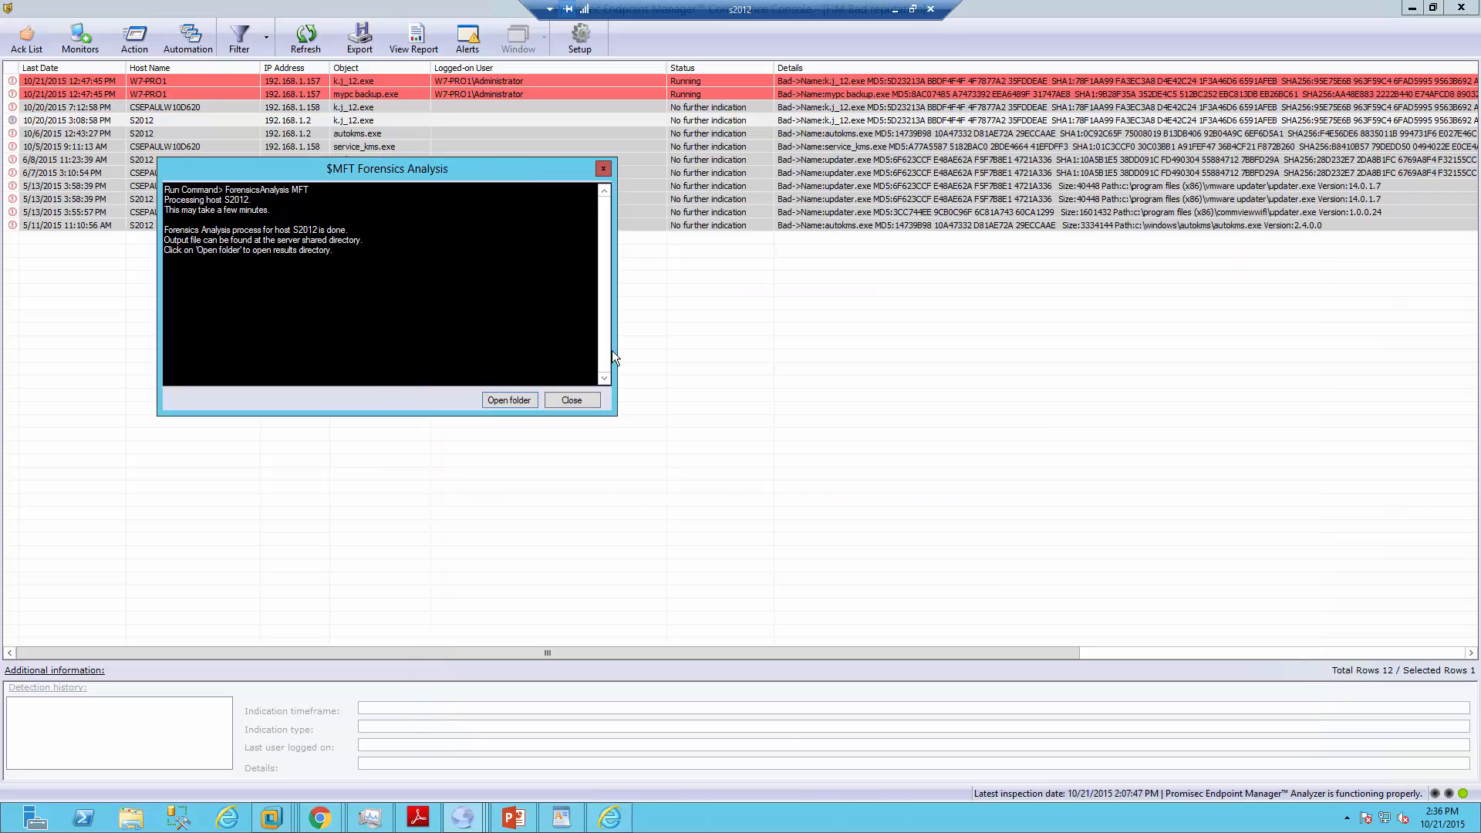
# Run VirusTotal Hash Export on the S2012 k_j_12.exe alert, review the 23/57 detections, and close the browser
pyautogui.click(571, 399)
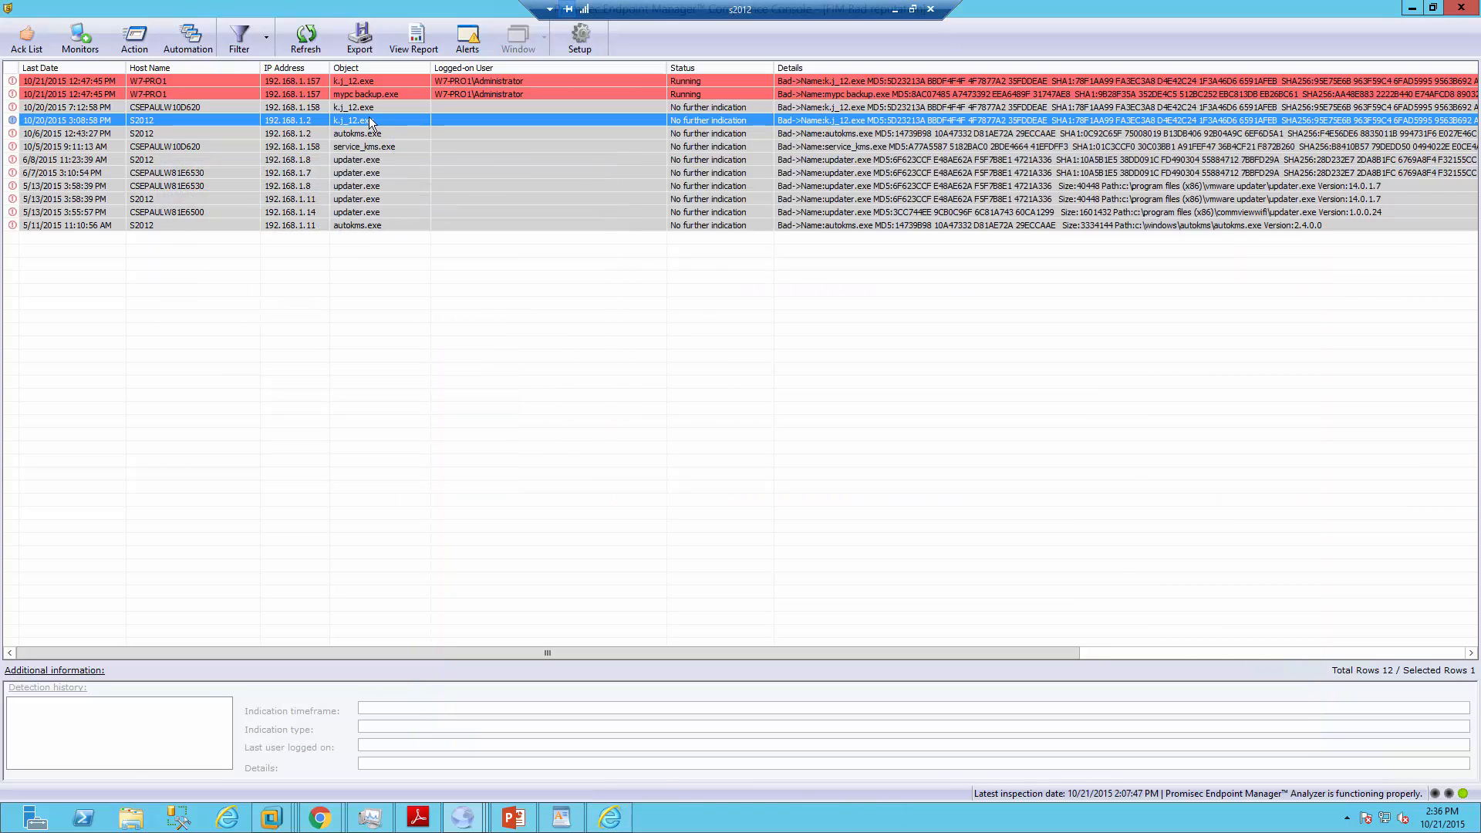
pyautogui.rightClick(370, 119)
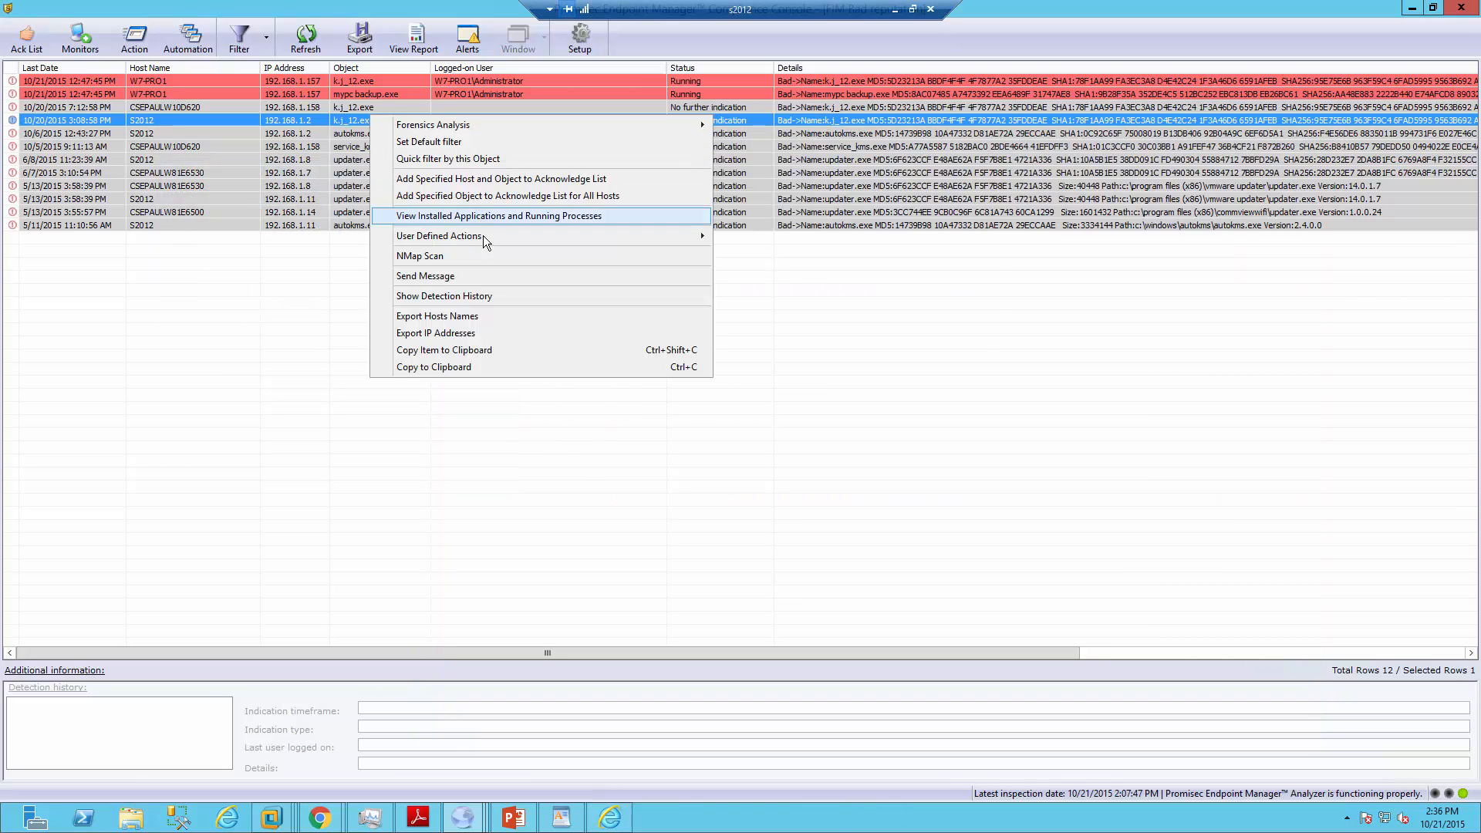
pyautogui.moveTo(486, 245)
pyautogui.click(774, 236)
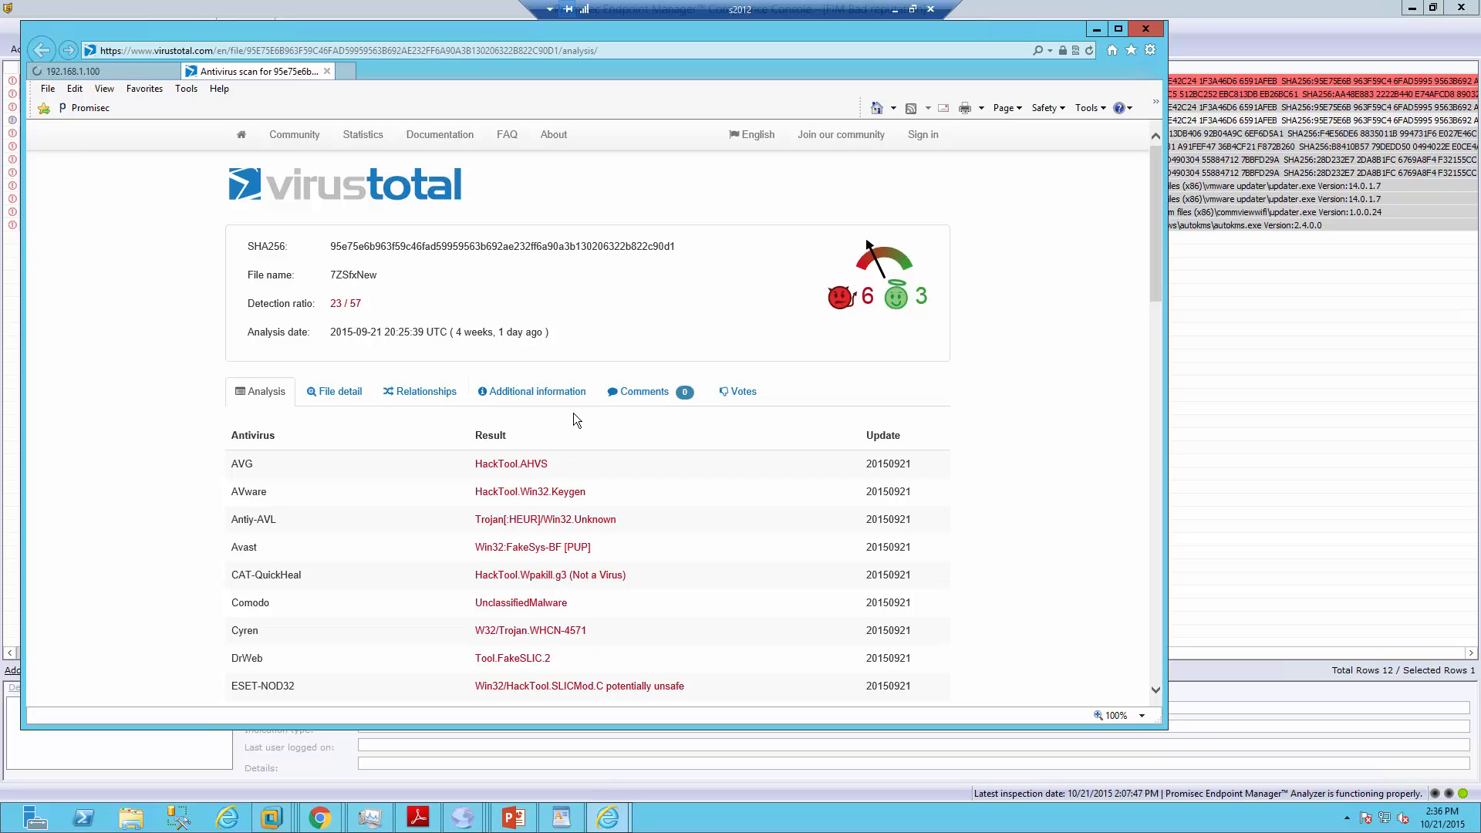
pyautogui.scroll(-3, 572, 413)
pyautogui.scroll(-7, 572, 414)
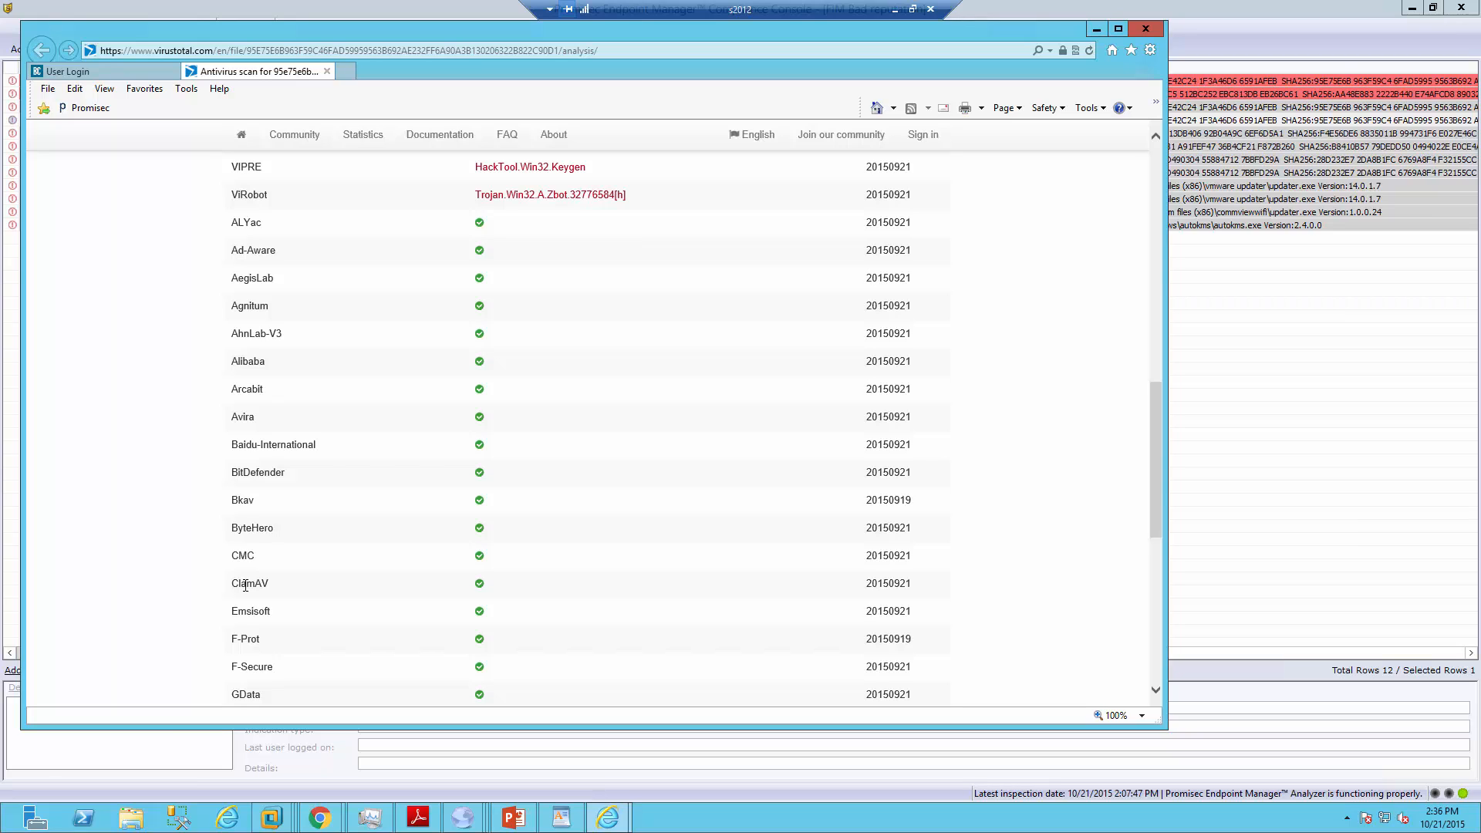
pyautogui.click(1146, 30)
# Close all browser tabs, return to the alerts console, and dismiss the Run User Defined Action output
pyautogui.click(578, 383)
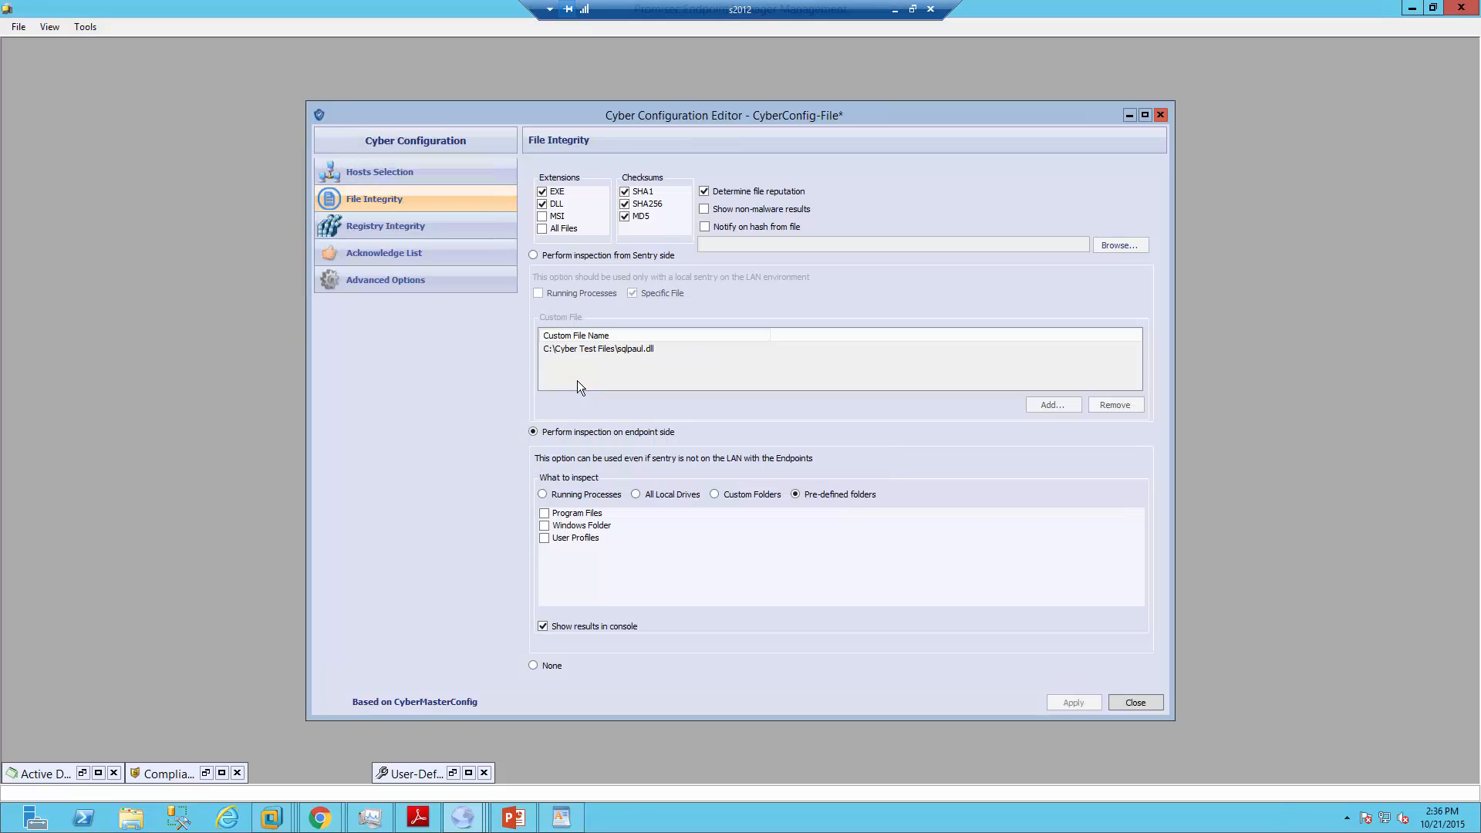
pyautogui.moveTo(462, 817)
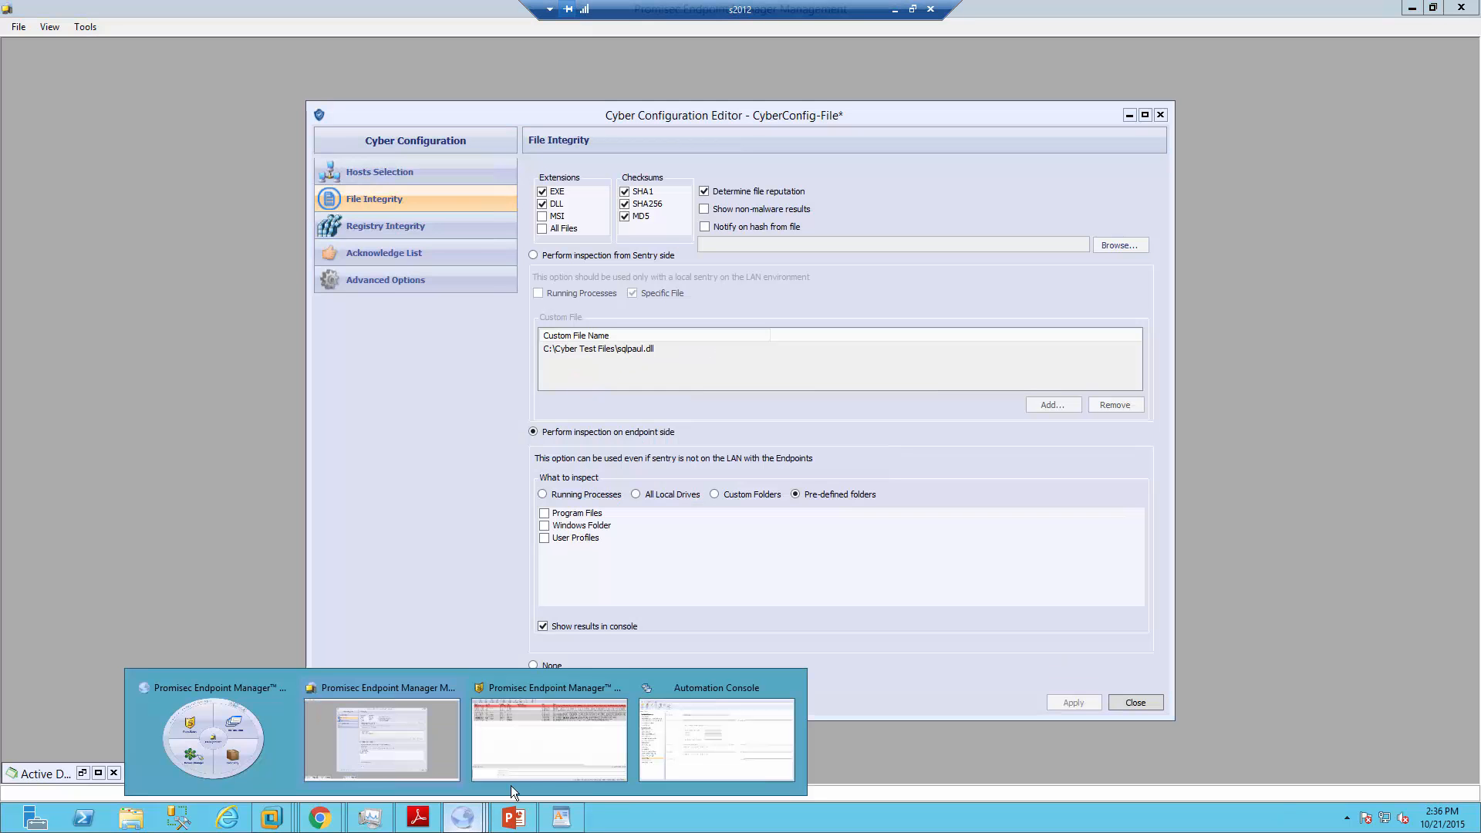
pyautogui.click(538, 760)
pyautogui.click(590, 423)
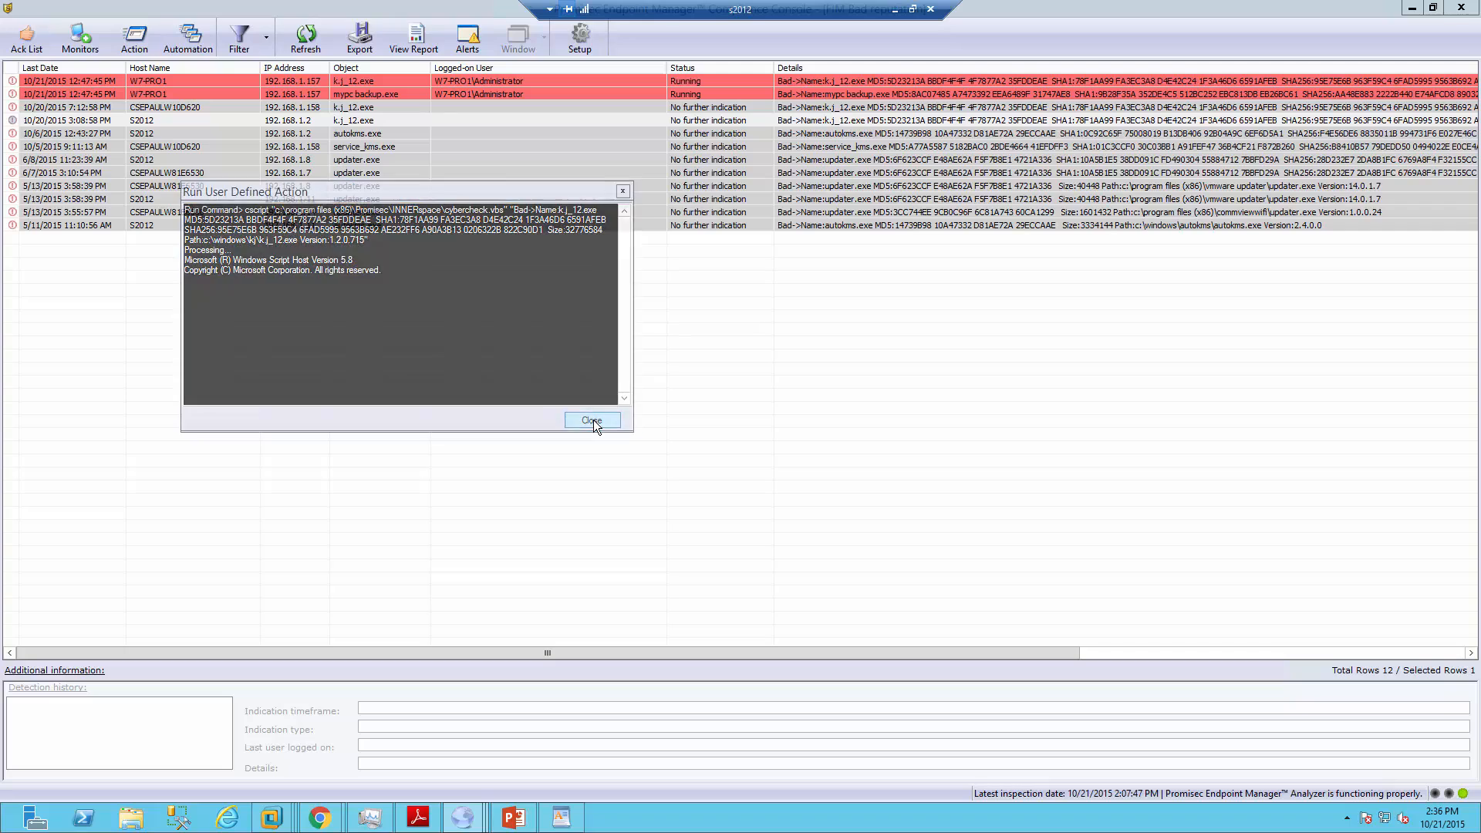
pyautogui.rightClick(276, 118)
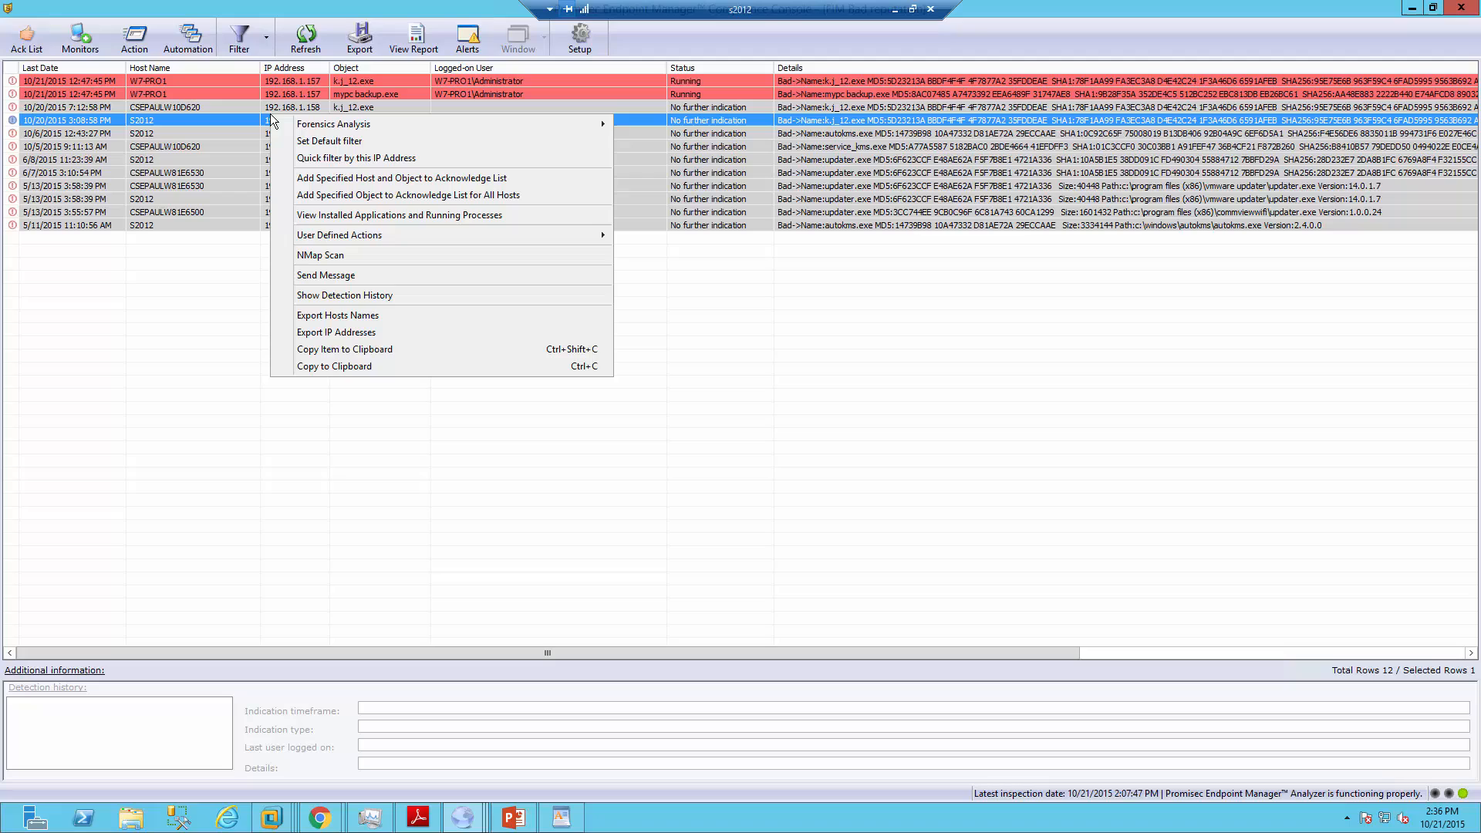
# View S2012's installed applications (Angry IP Scanner), then switch to Processes and select conhost
pyautogui.click(422, 218)
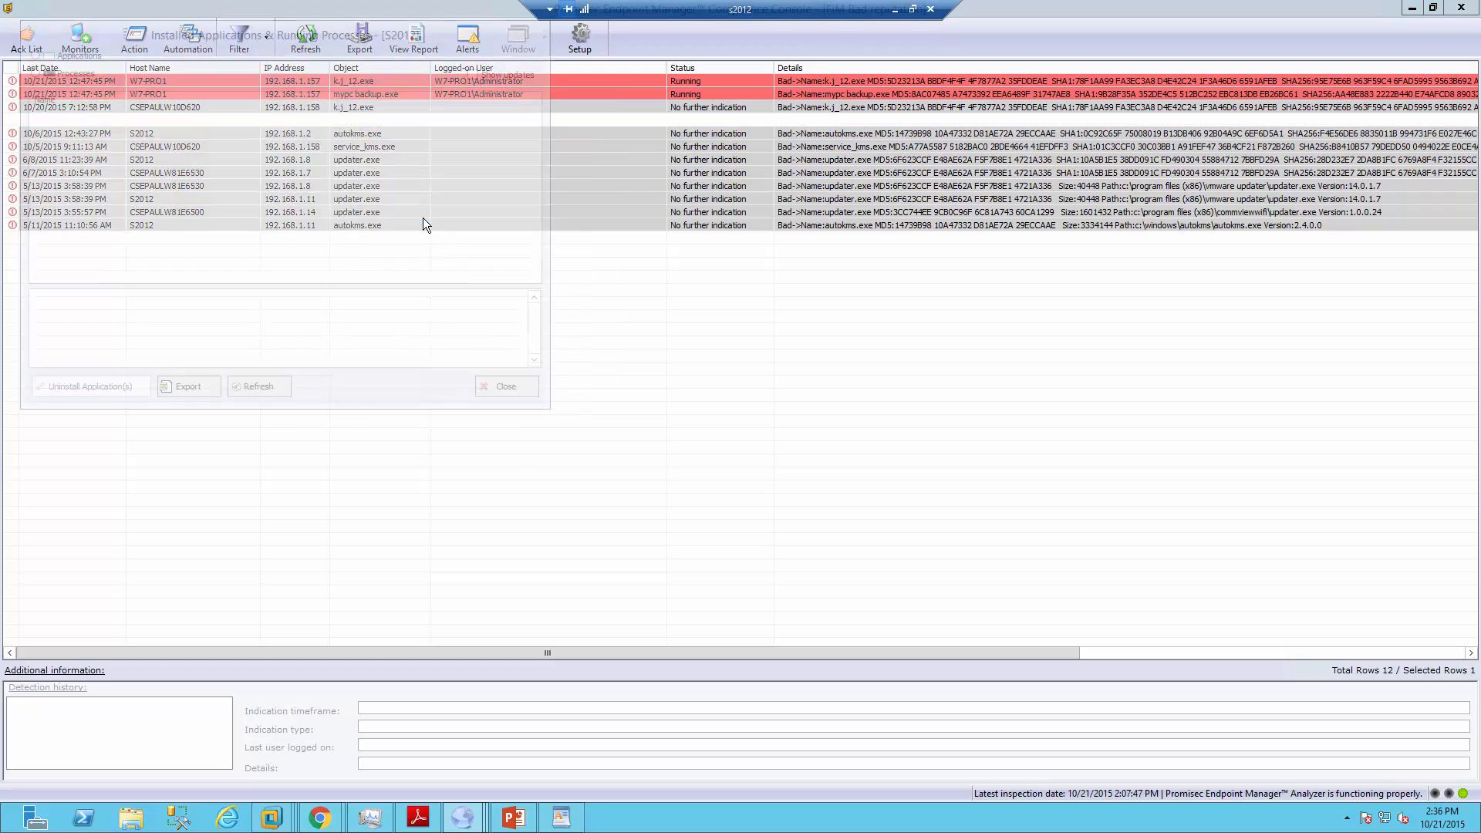
pyautogui.click(68, 164)
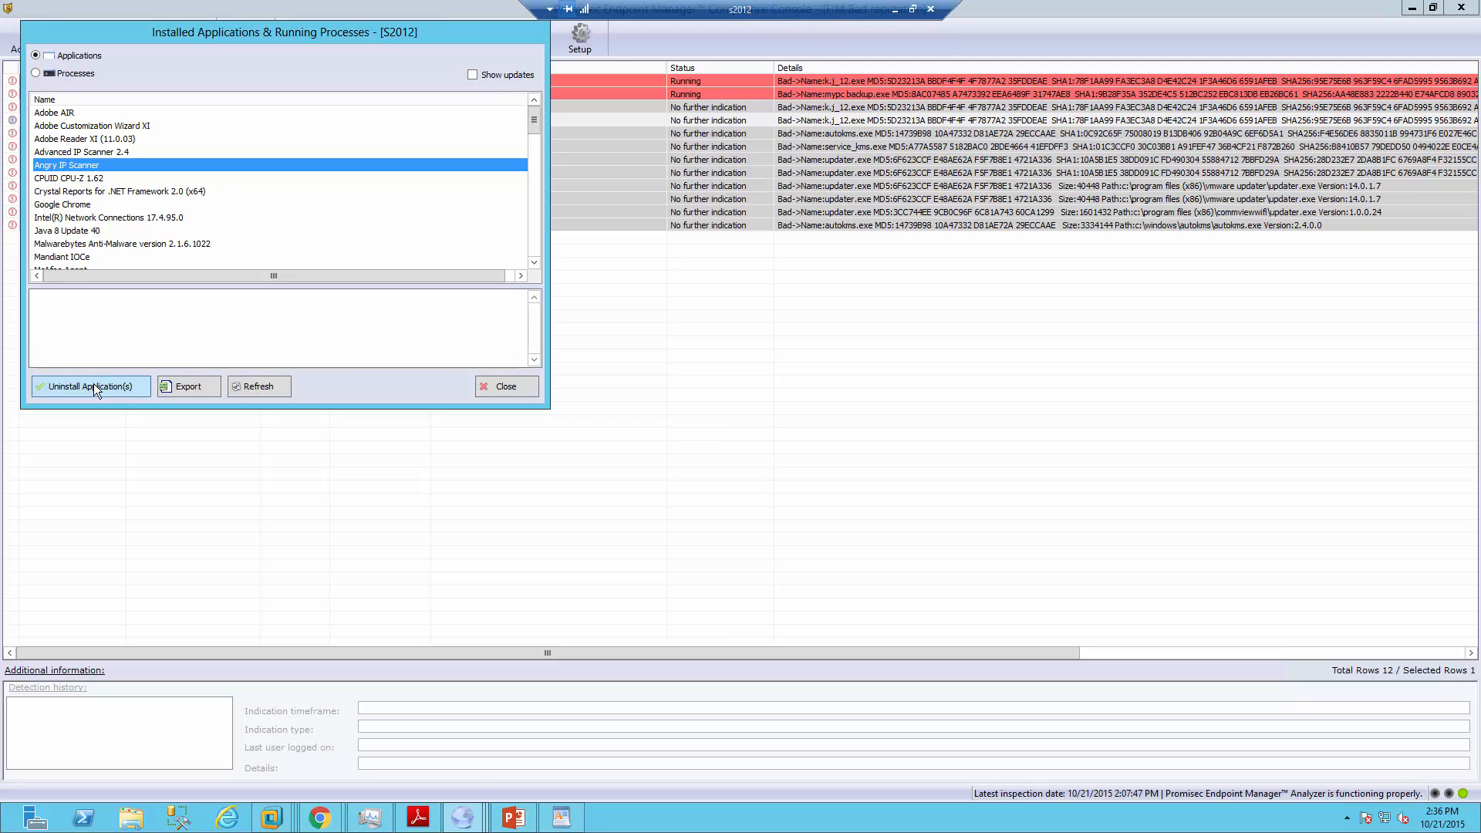
pyautogui.click(62, 74)
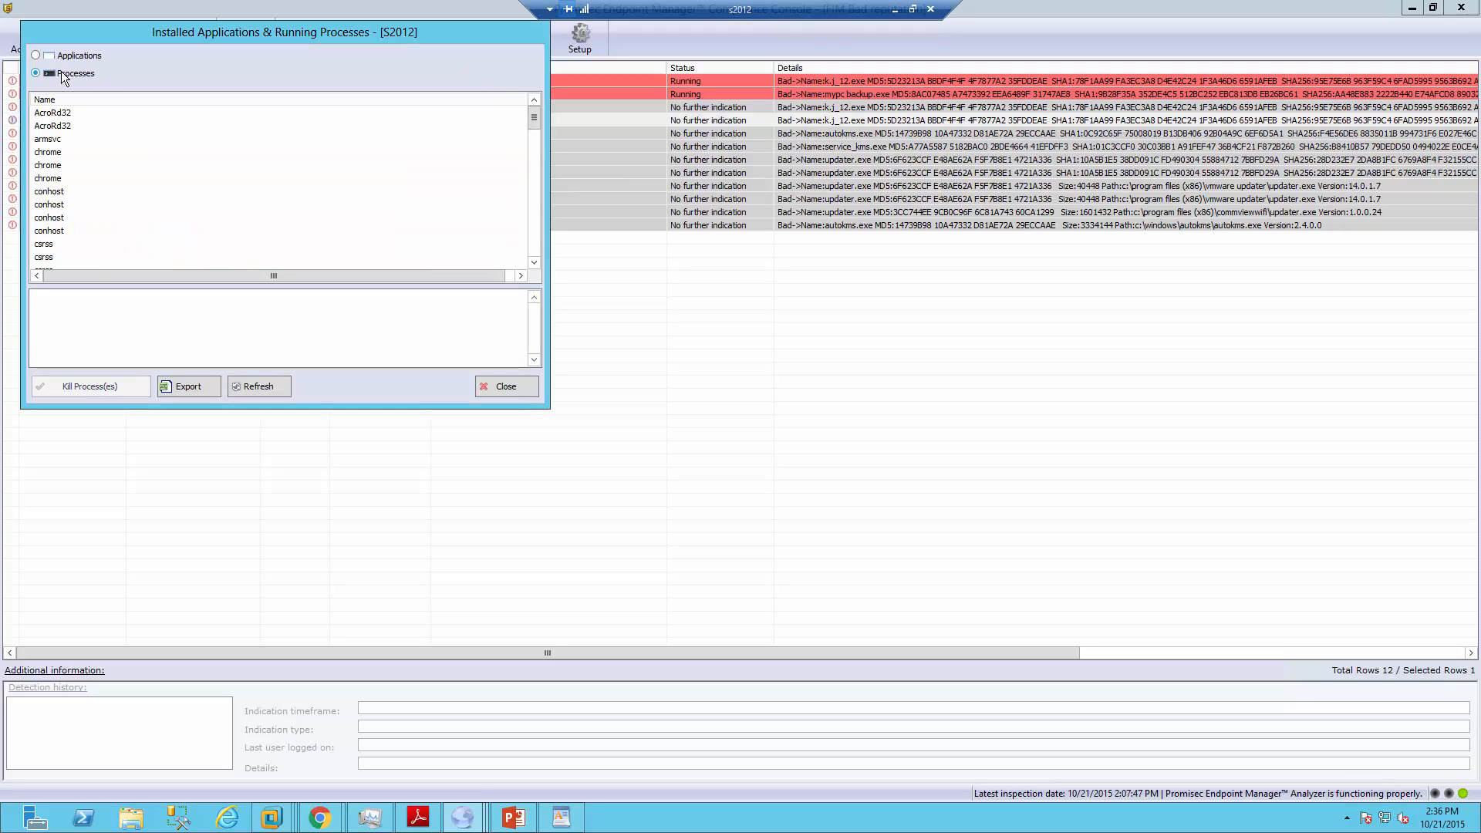
pyautogui.click(48, 192)
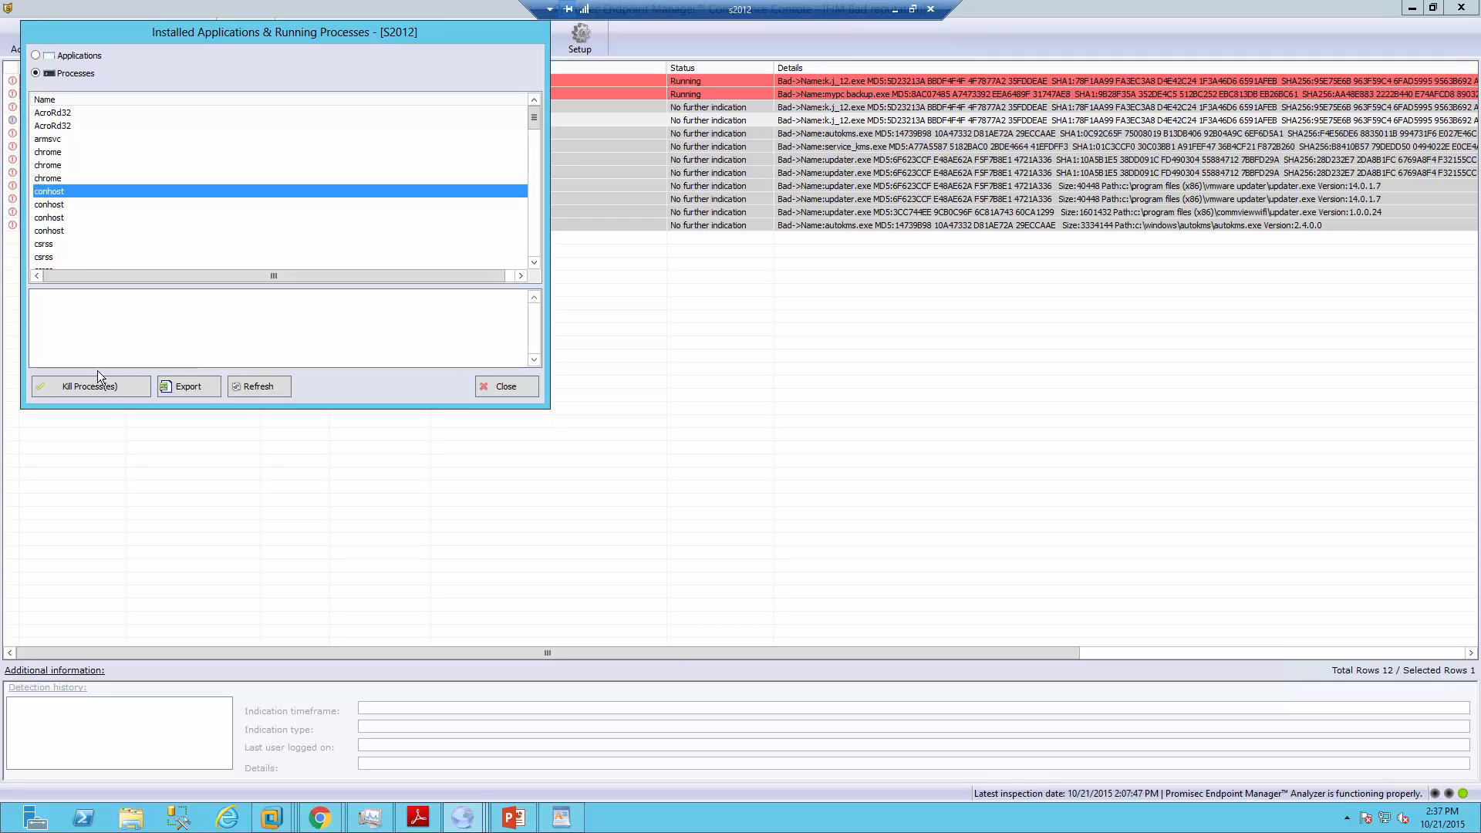
# Close S2012's applications and processes window, check its User Defined Actions, then bring up the browser windows
pyautogui.click(527, 383)
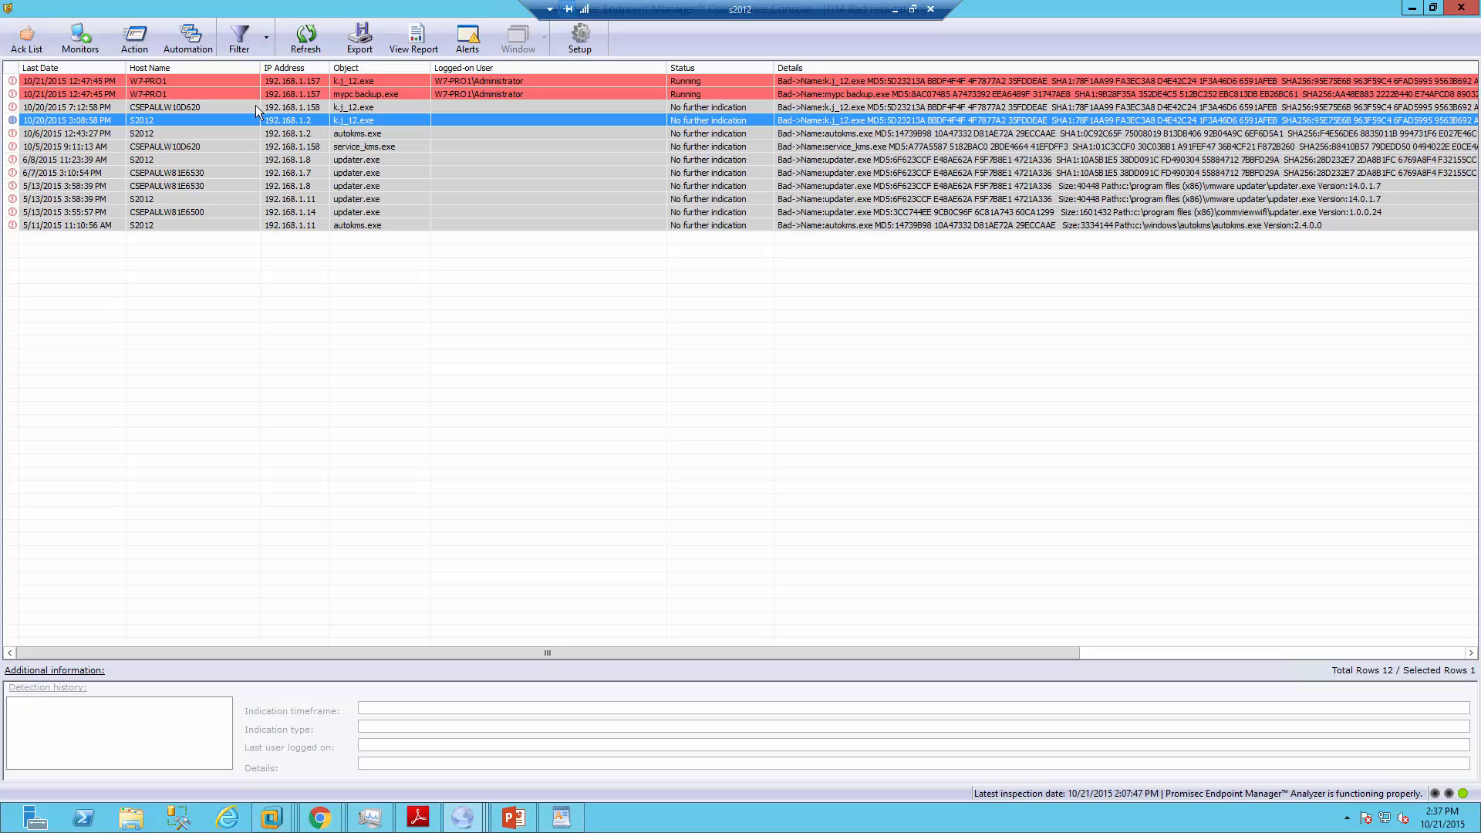
pyautogui.rightClick(255, 120)
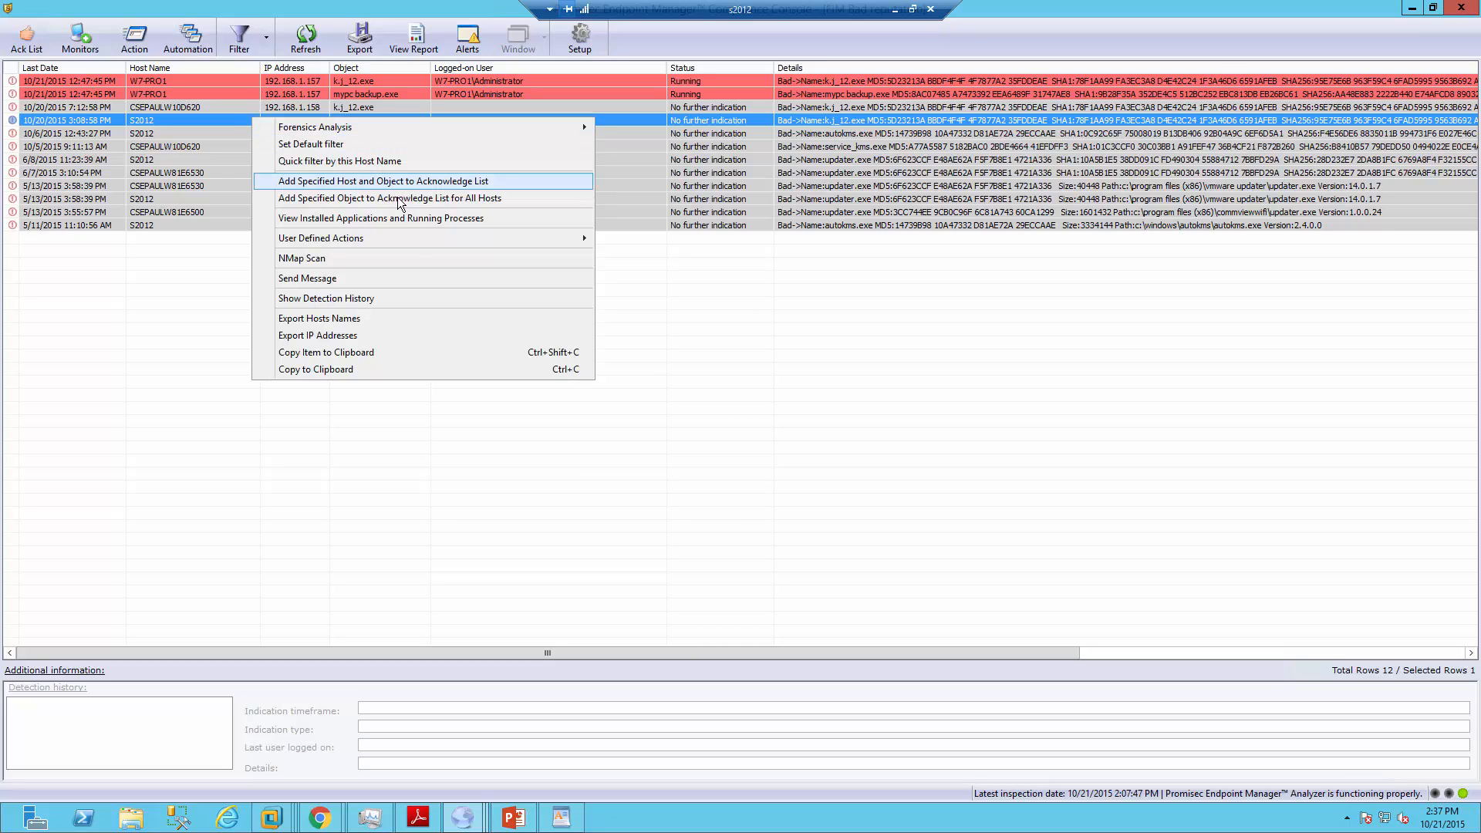
pyautogui.moveTo(411, 238)
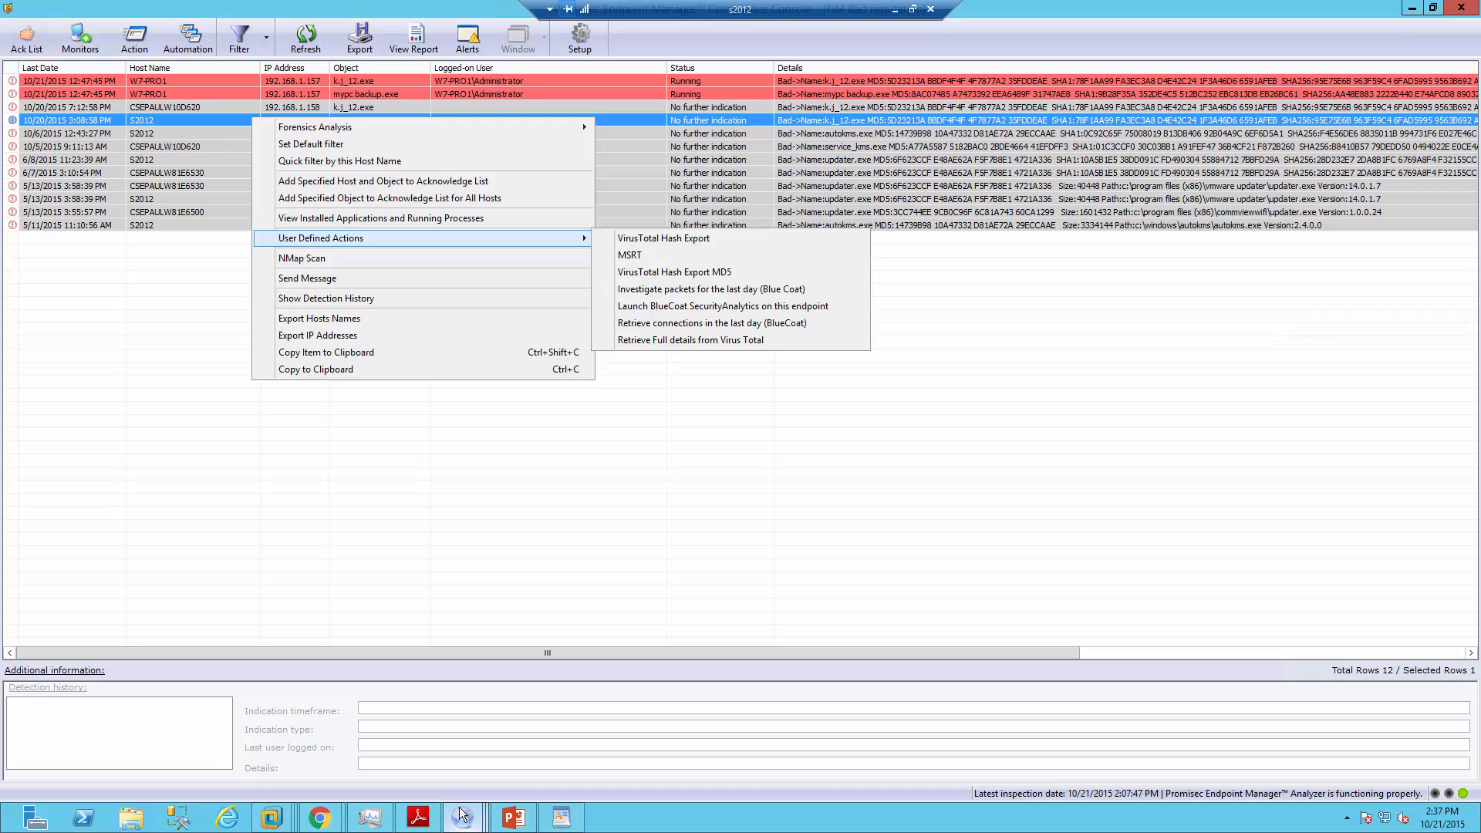
pyautogui.click(324, 819)
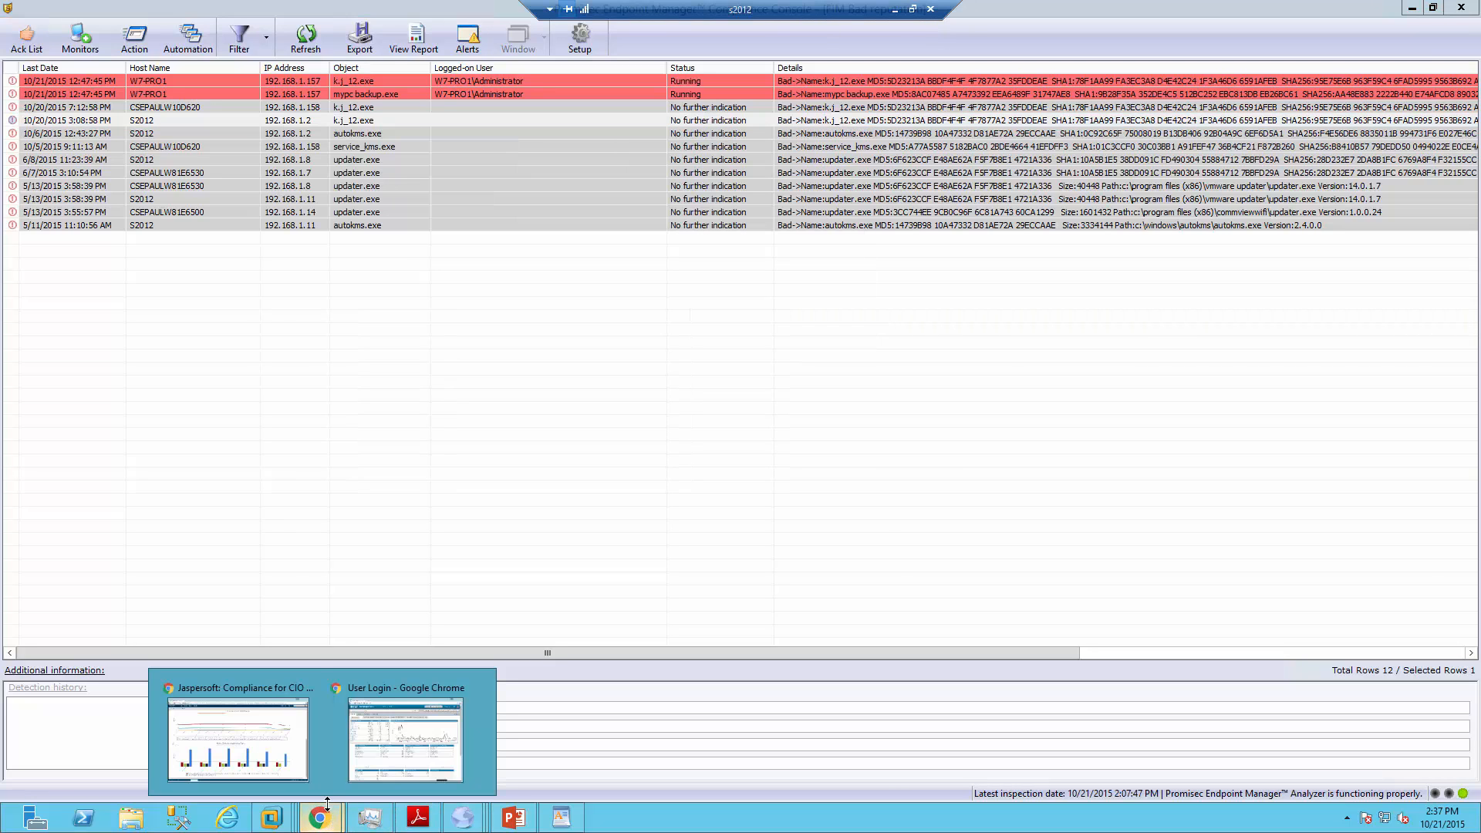
# Sign in to Blue Coat Security Analytics, review the 10/15/2015 09:45–10:00 traffic summary, then minimize it
pyautogui.click(401, 716)
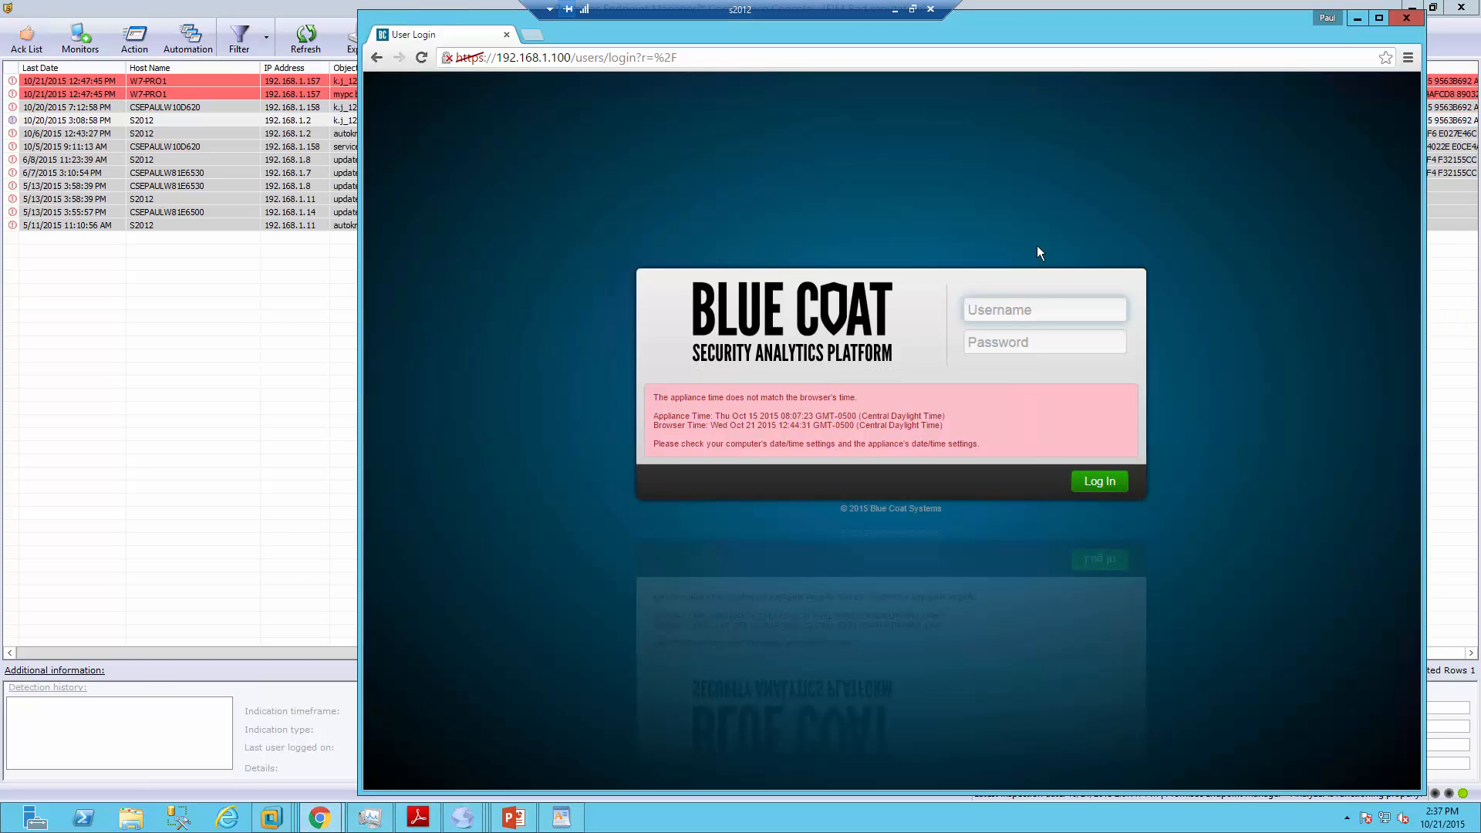
pyautogui.click(980, 310)
pyautogui.write('admin')
pyautogui.press('Tab')
pyautogui.write('••••••')
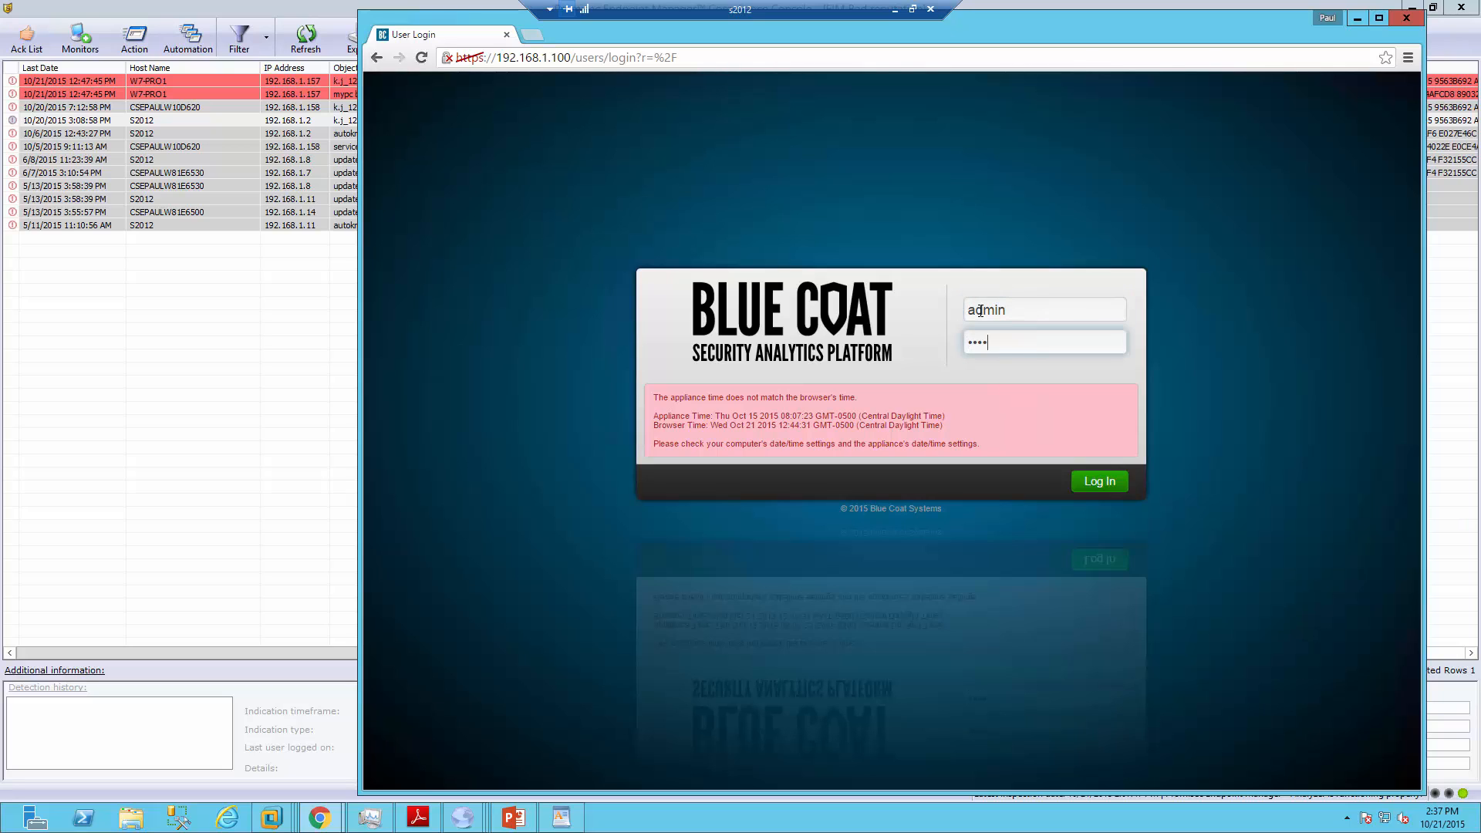
pyautogui.press('Return')
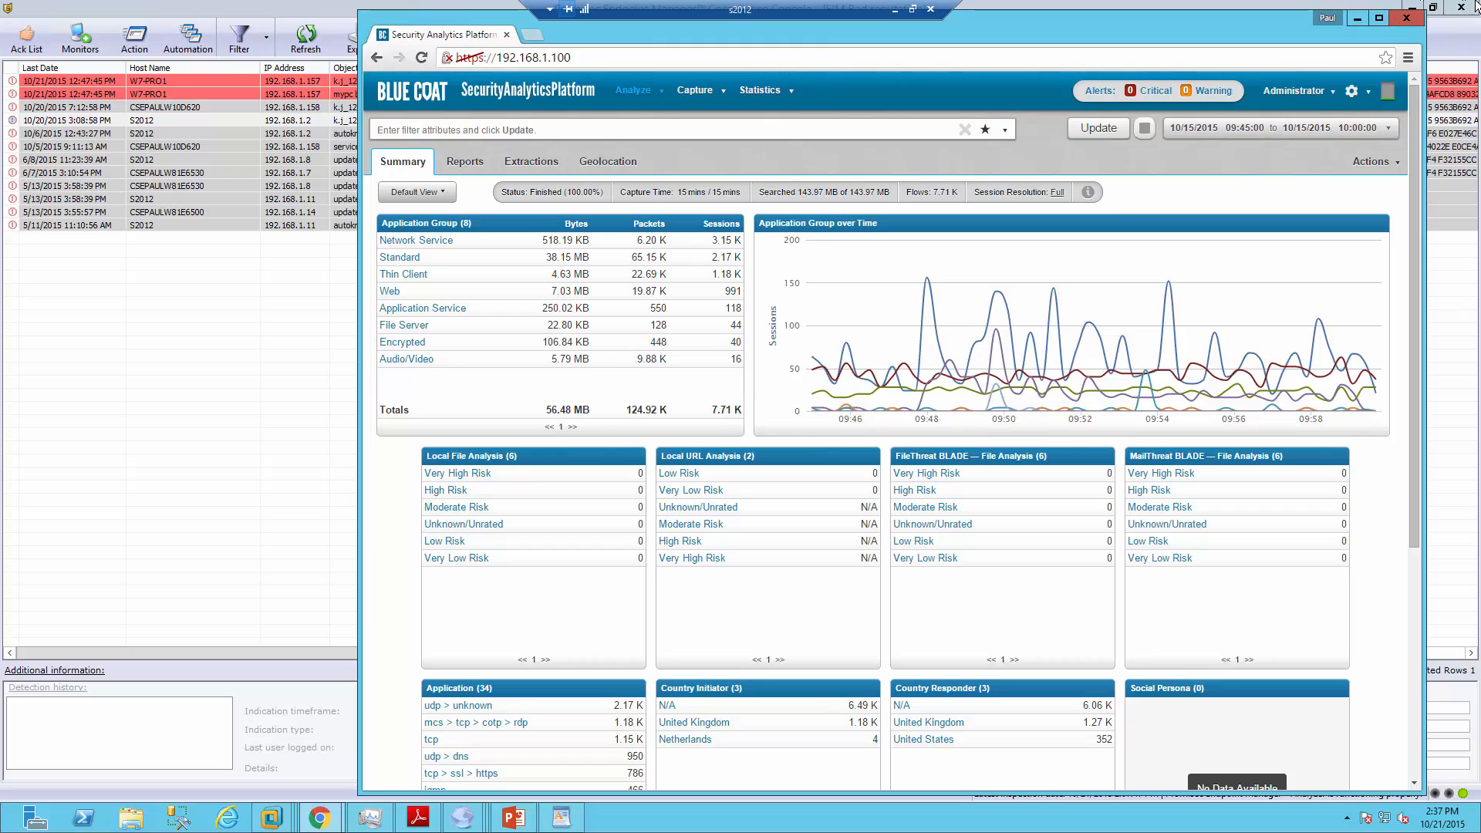
pyautogui.click(1356, 18)
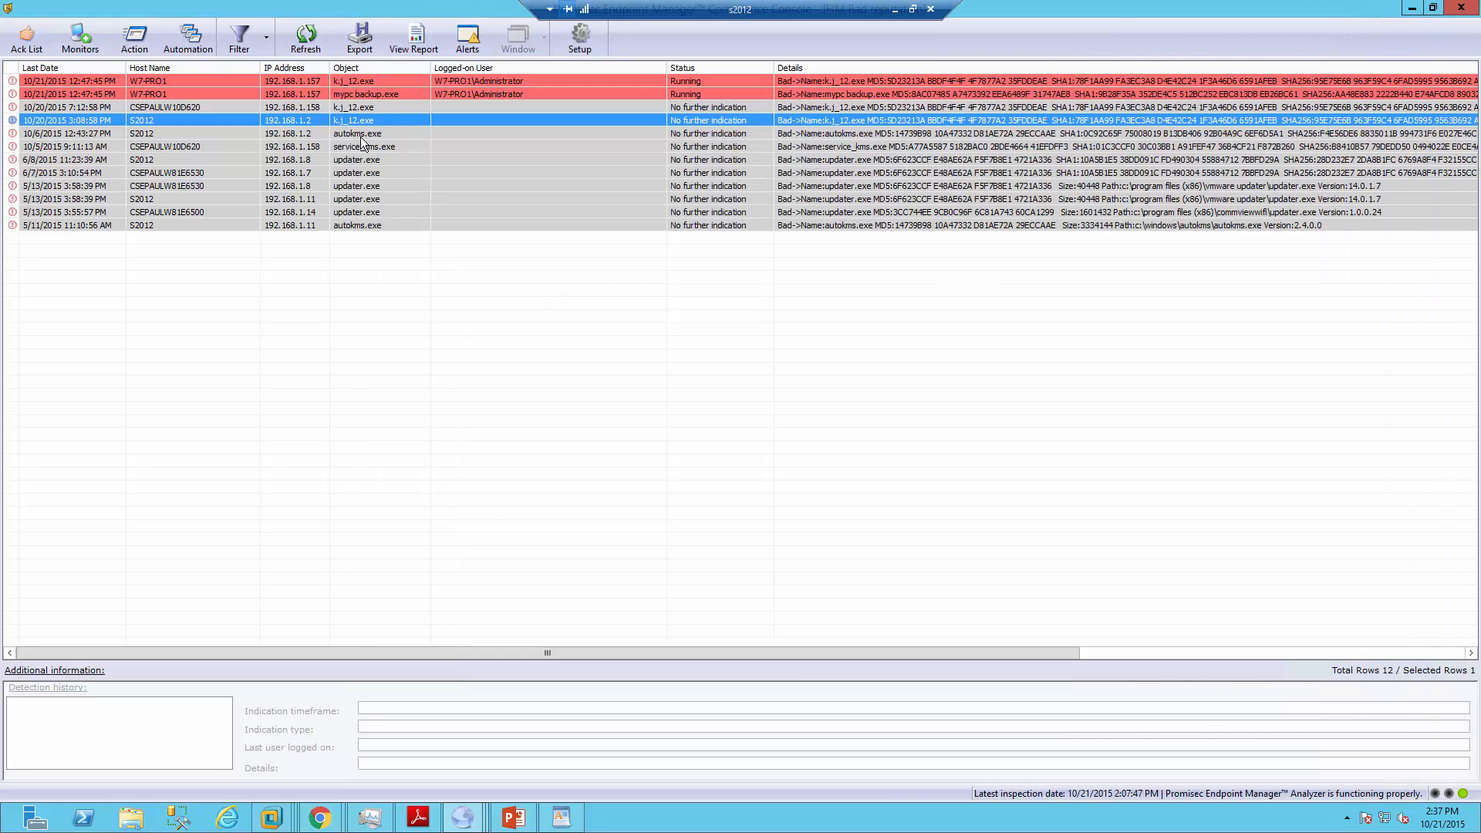
# Check the action menus for the 3:08:58 PM and updater.exe alerts, then show the saved filters list
pyautogui.rightClick(270, 121)
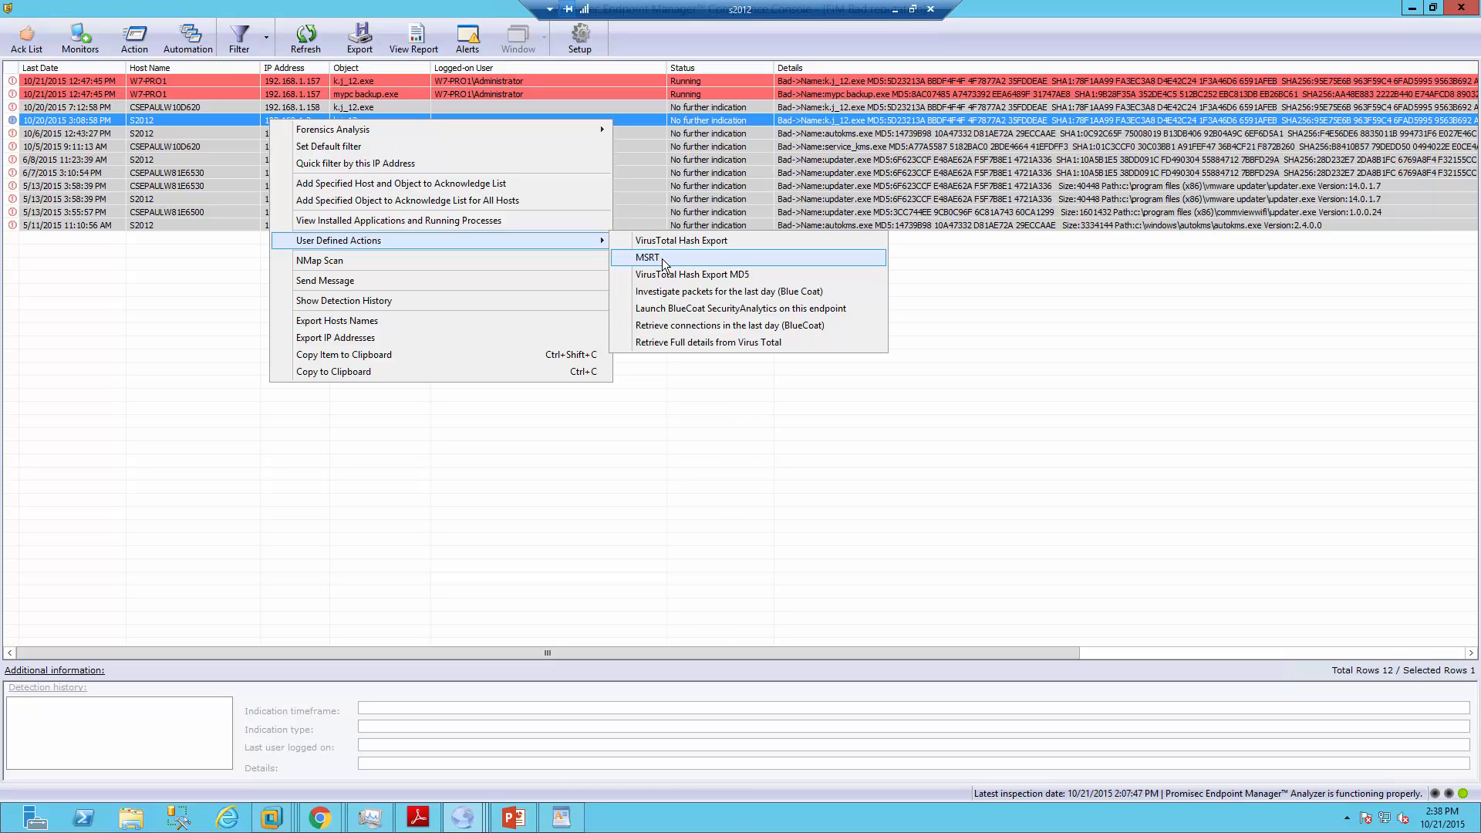
pyautogui.click(193, 212)
pyautogui.rightClick(192, 212)
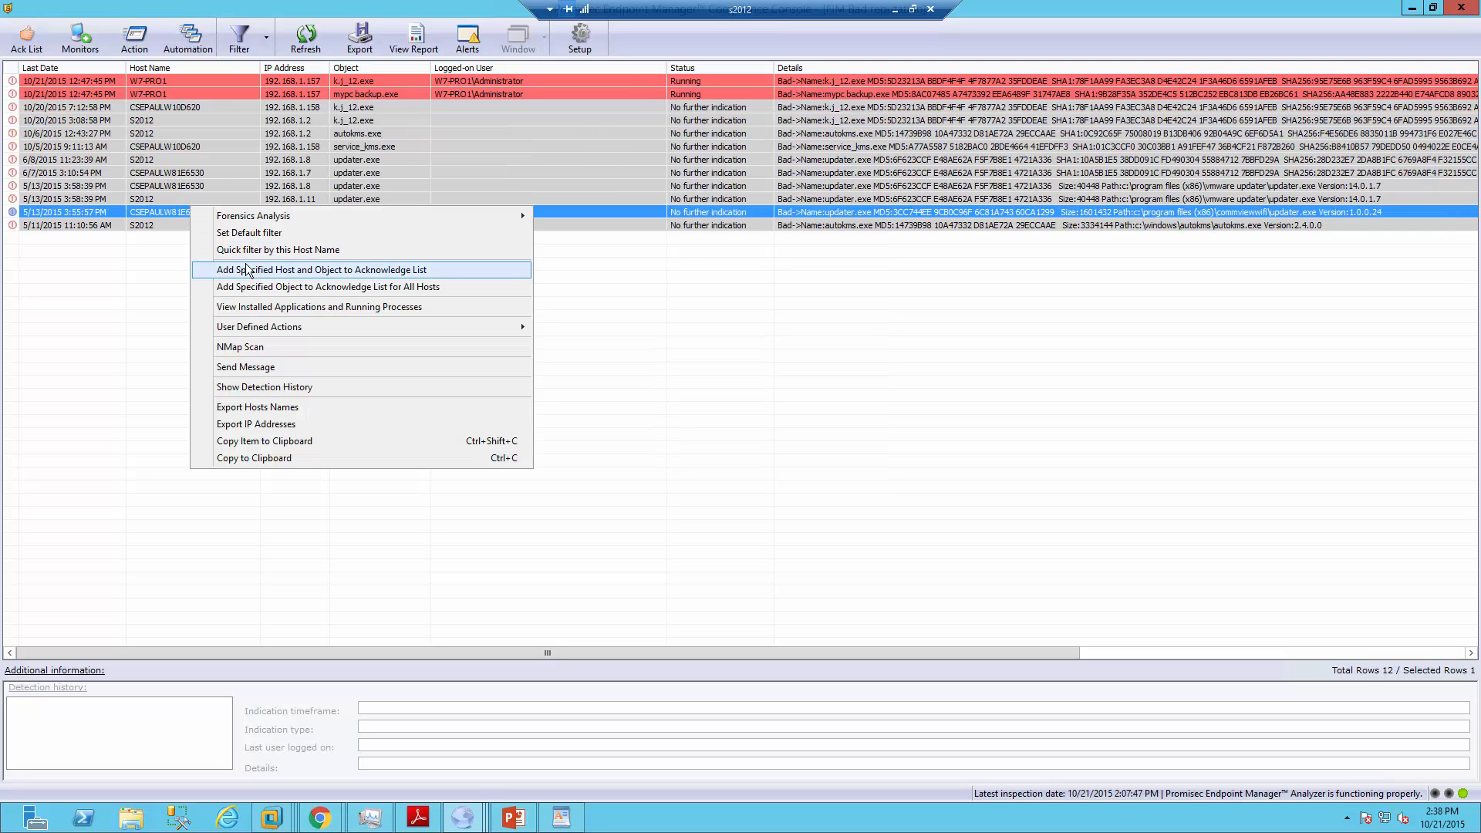
pyautogui.moveTo(303, 329)
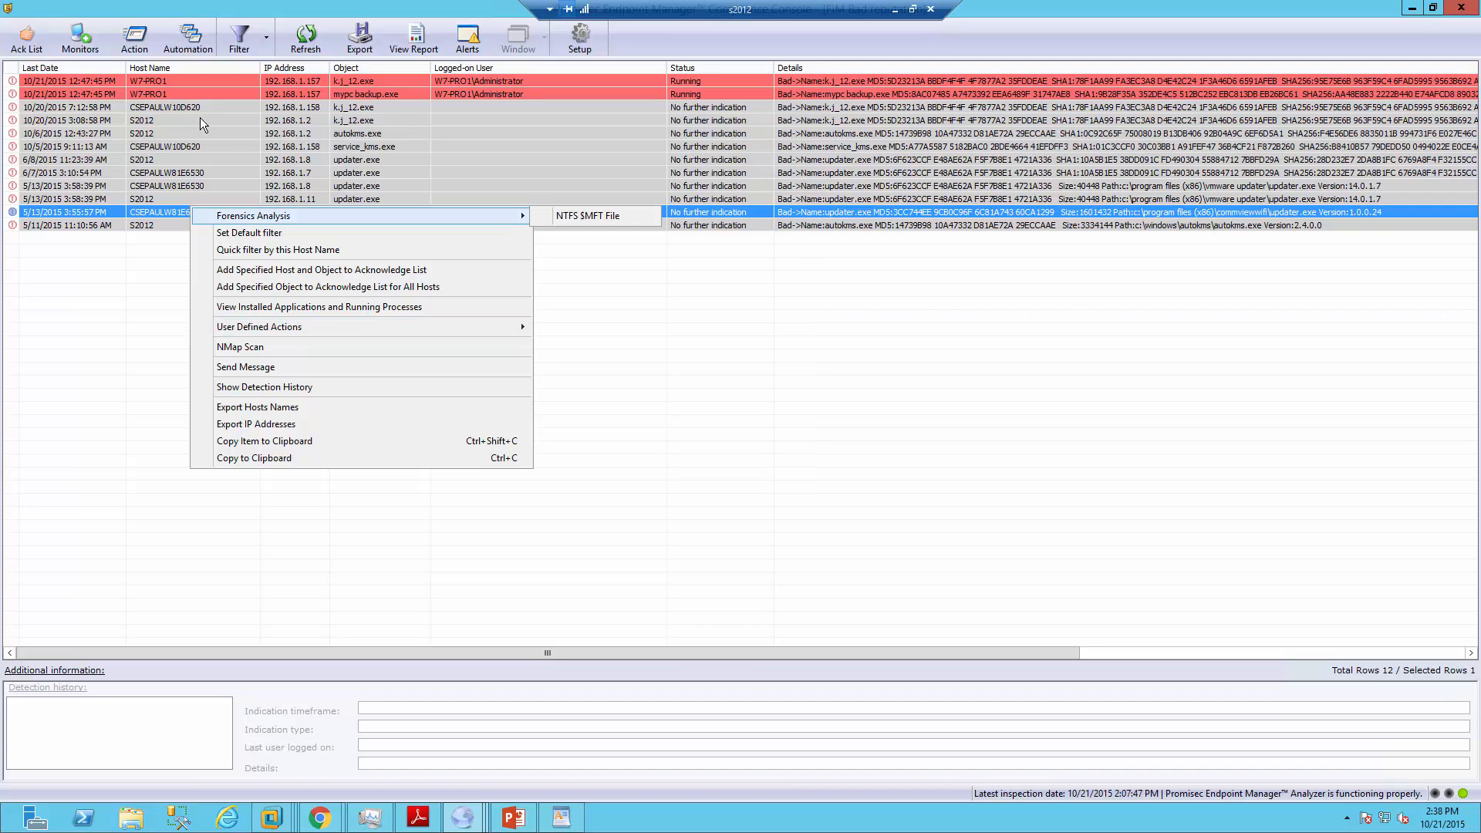
pyautogui.click(266, 37)
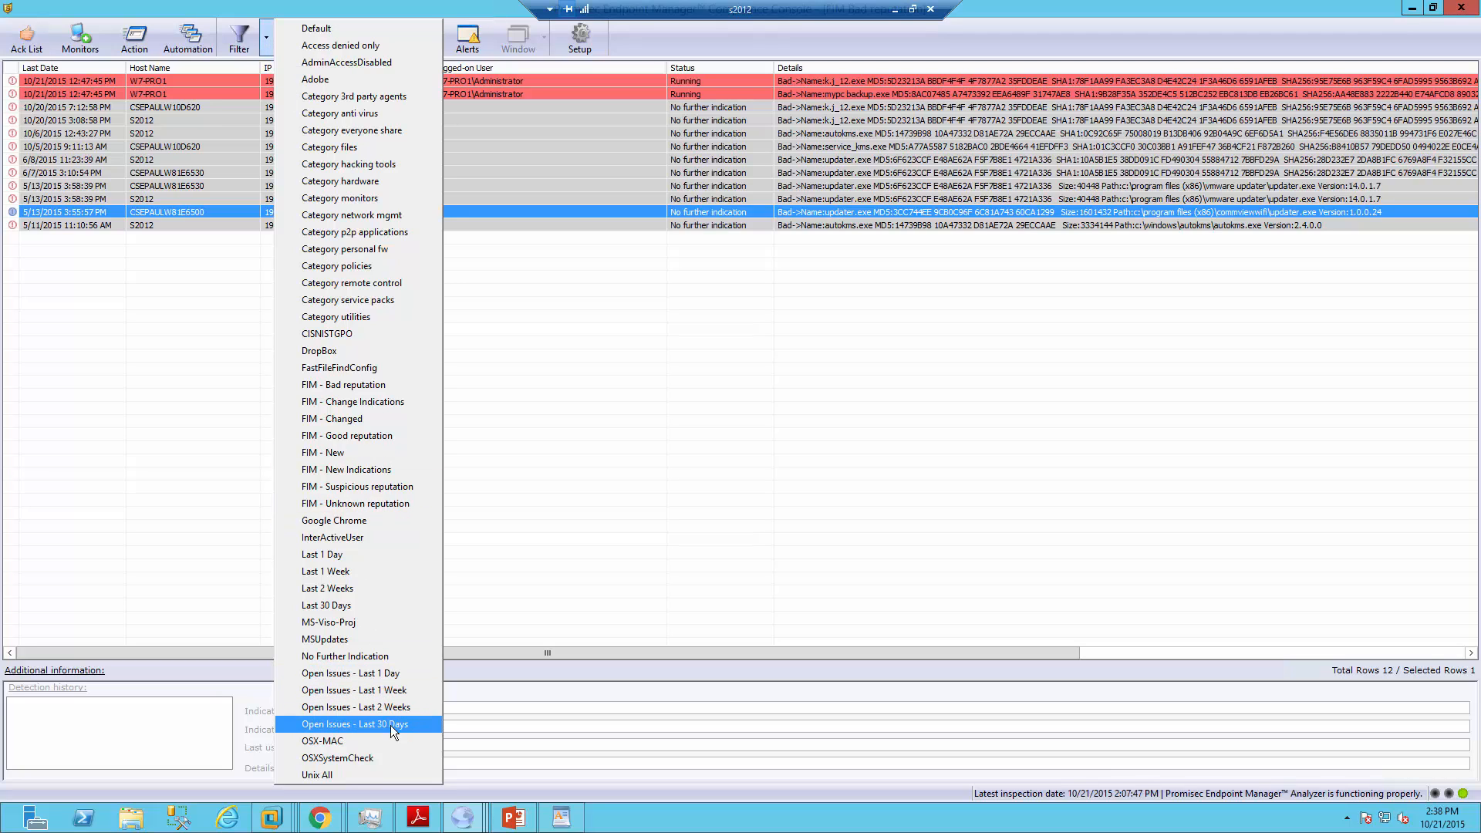
# Apply the Open Issues - Last 1 Day filter and browse Remote actions for the D:\Media Everyone Share issue
pyautogui.click(391, 680)
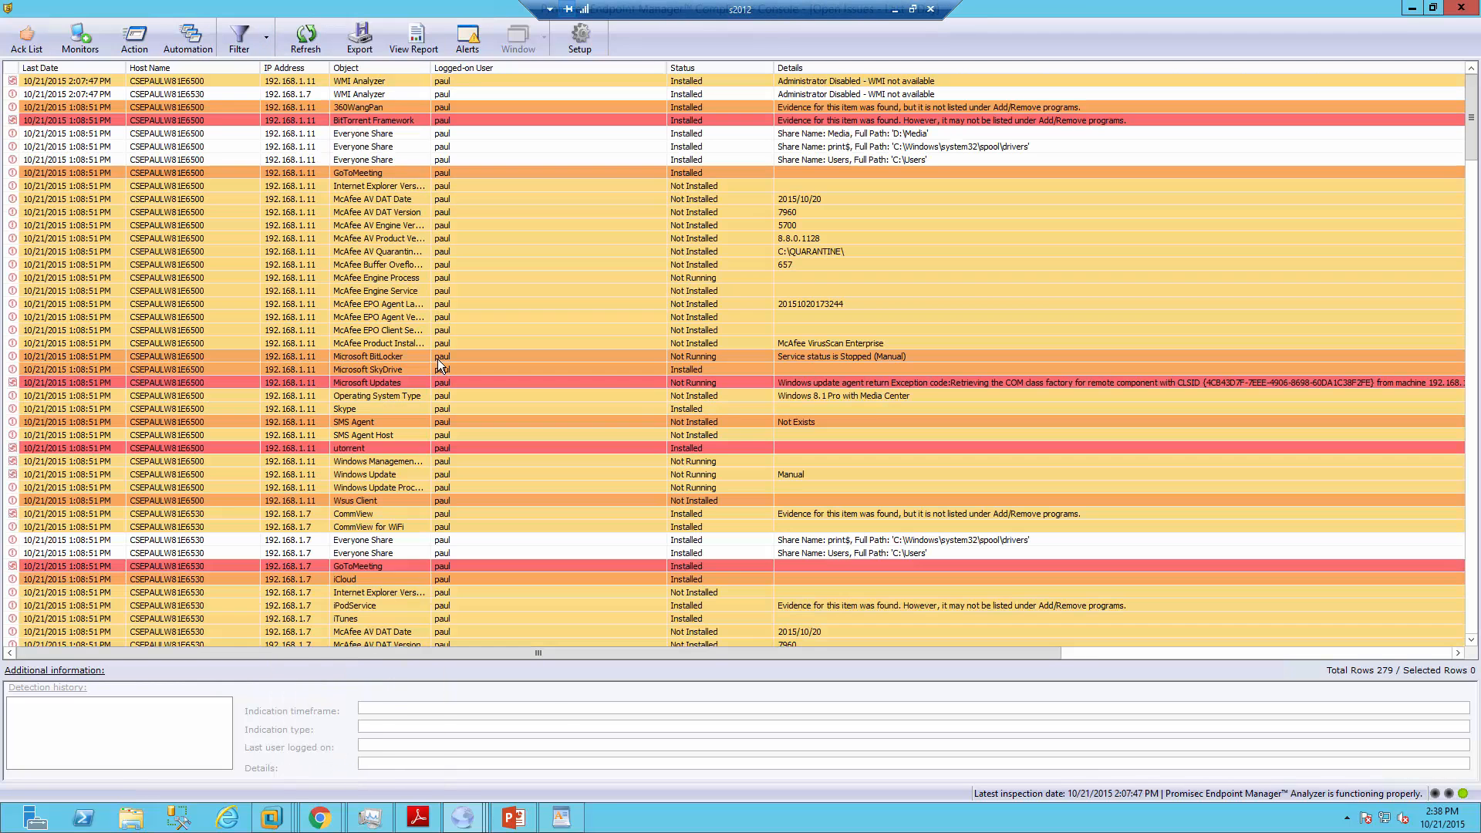
pyautogui.click(410, 137)
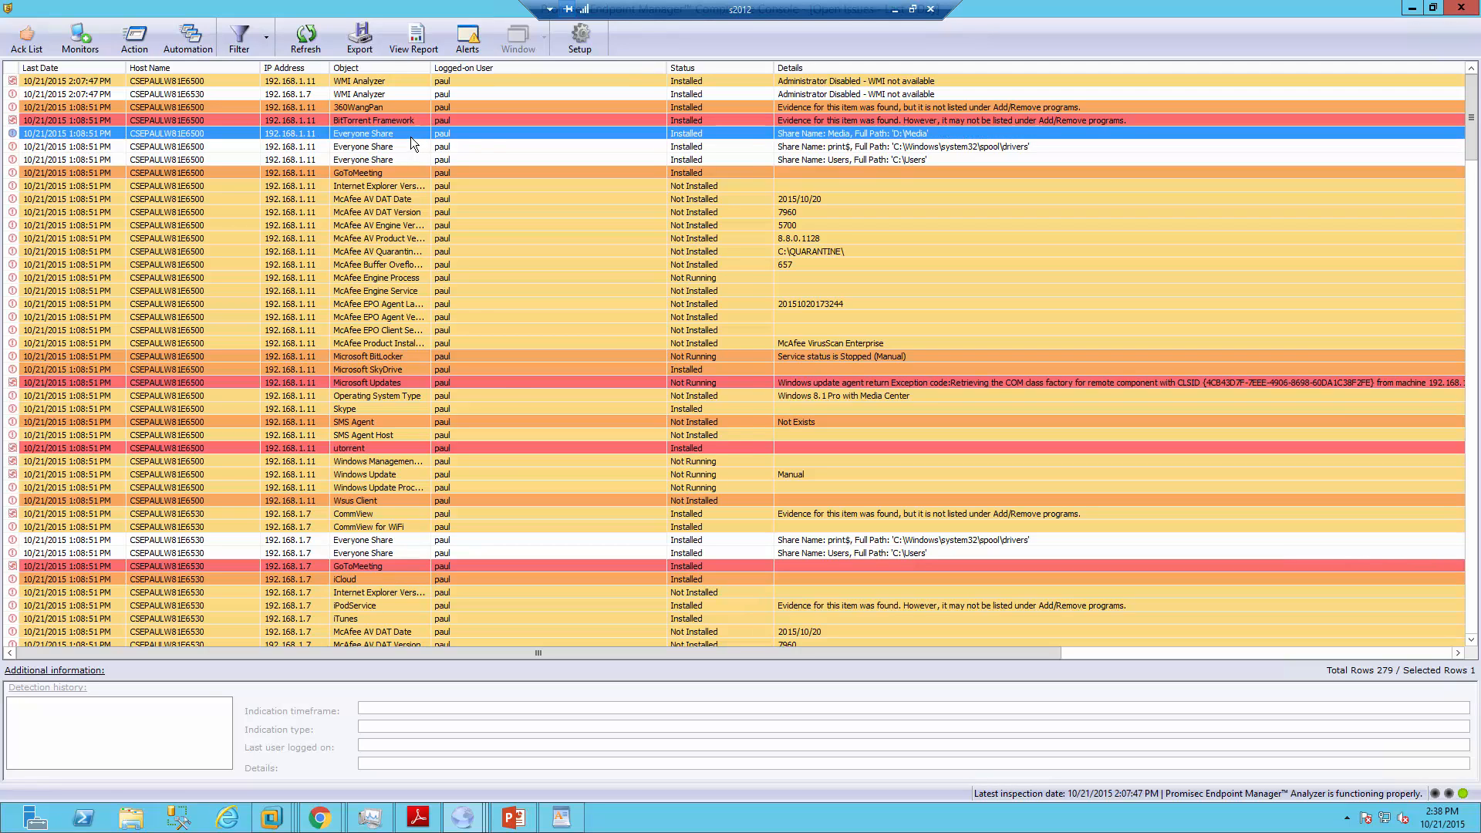
pyautogui.rightClick(412, 142)
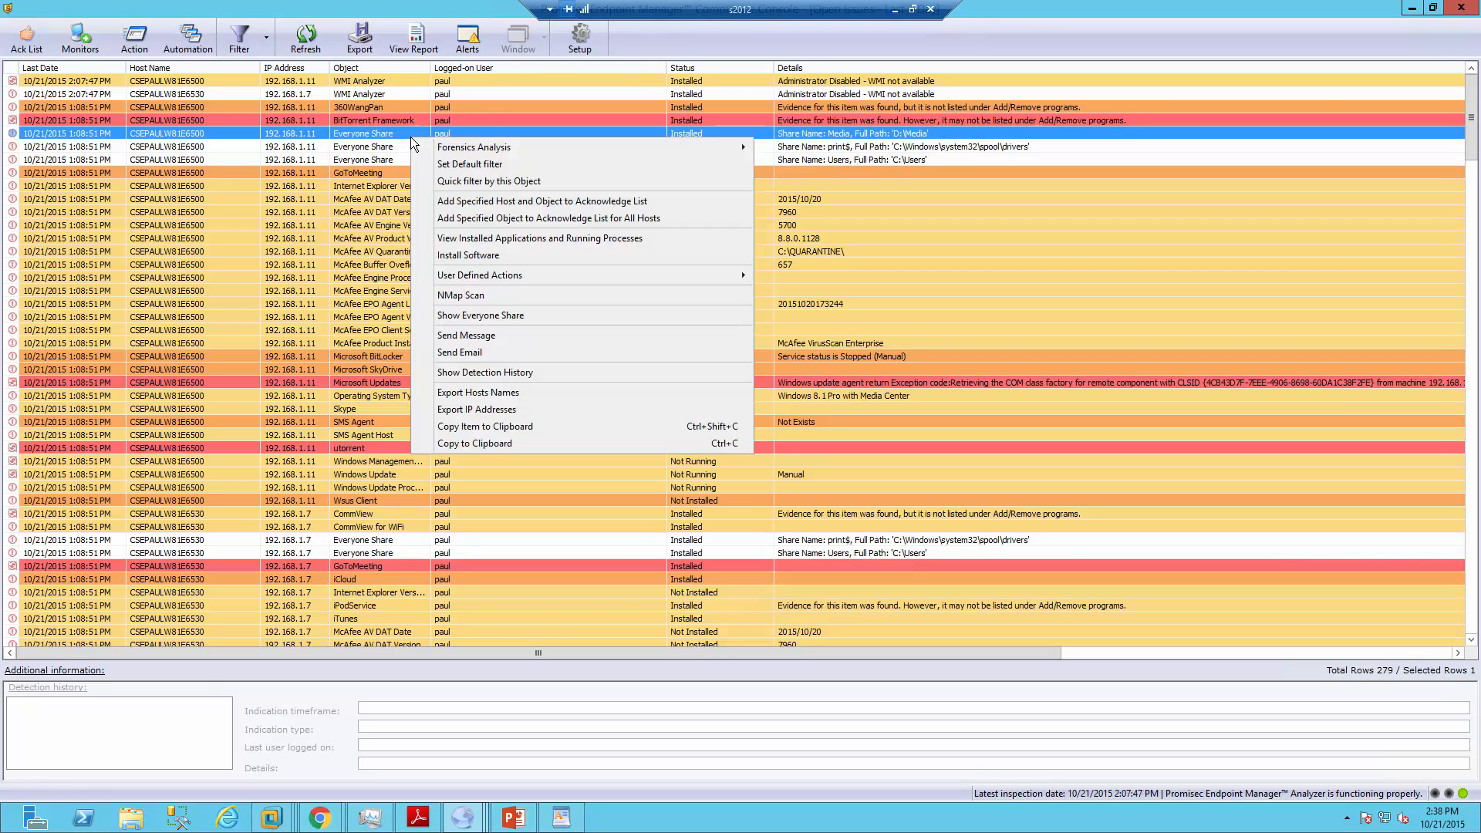
pyautogui.moveTo(514, 281)
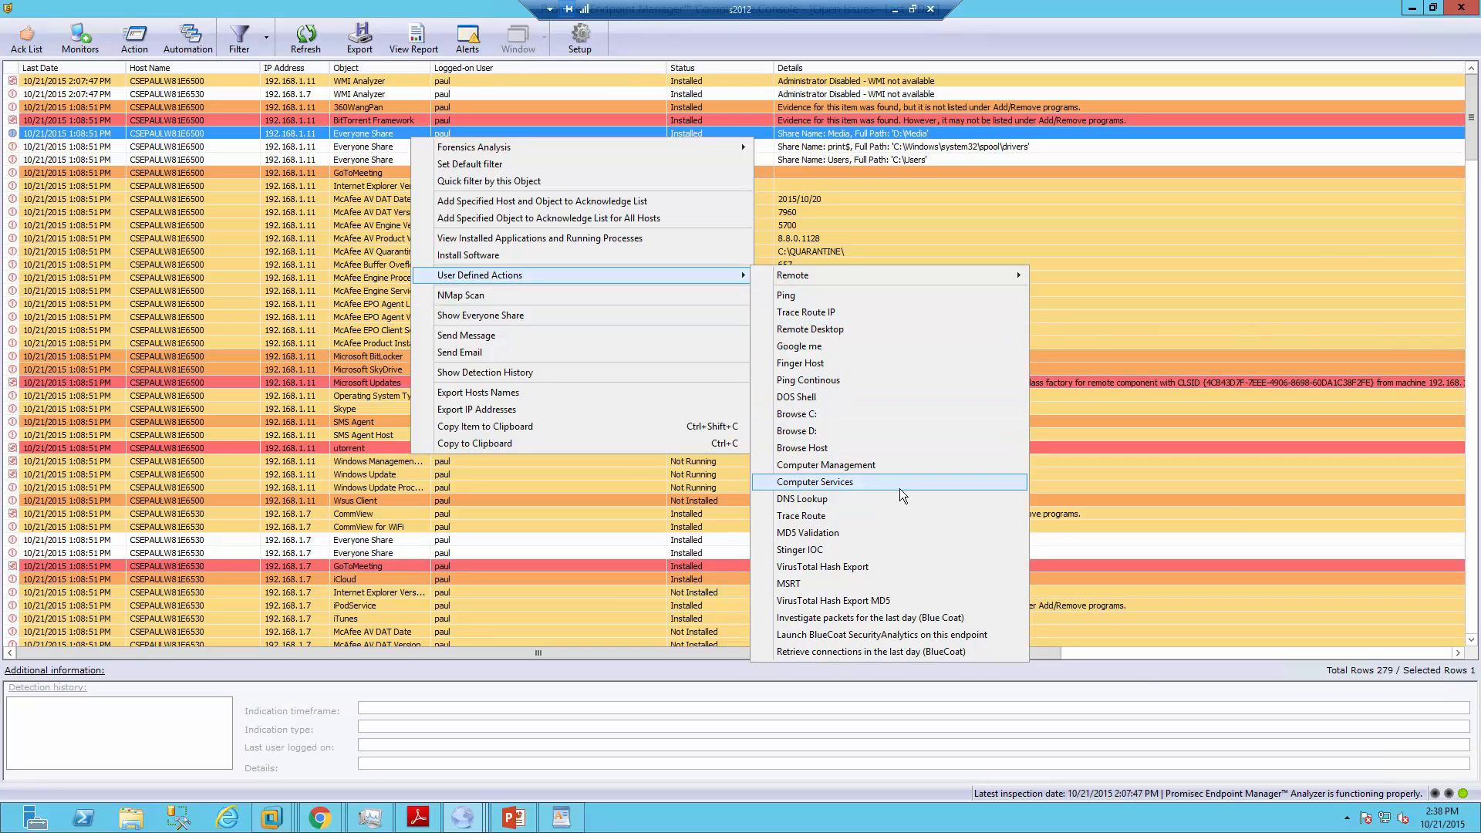
pyautogui.moveTo(987, 275)
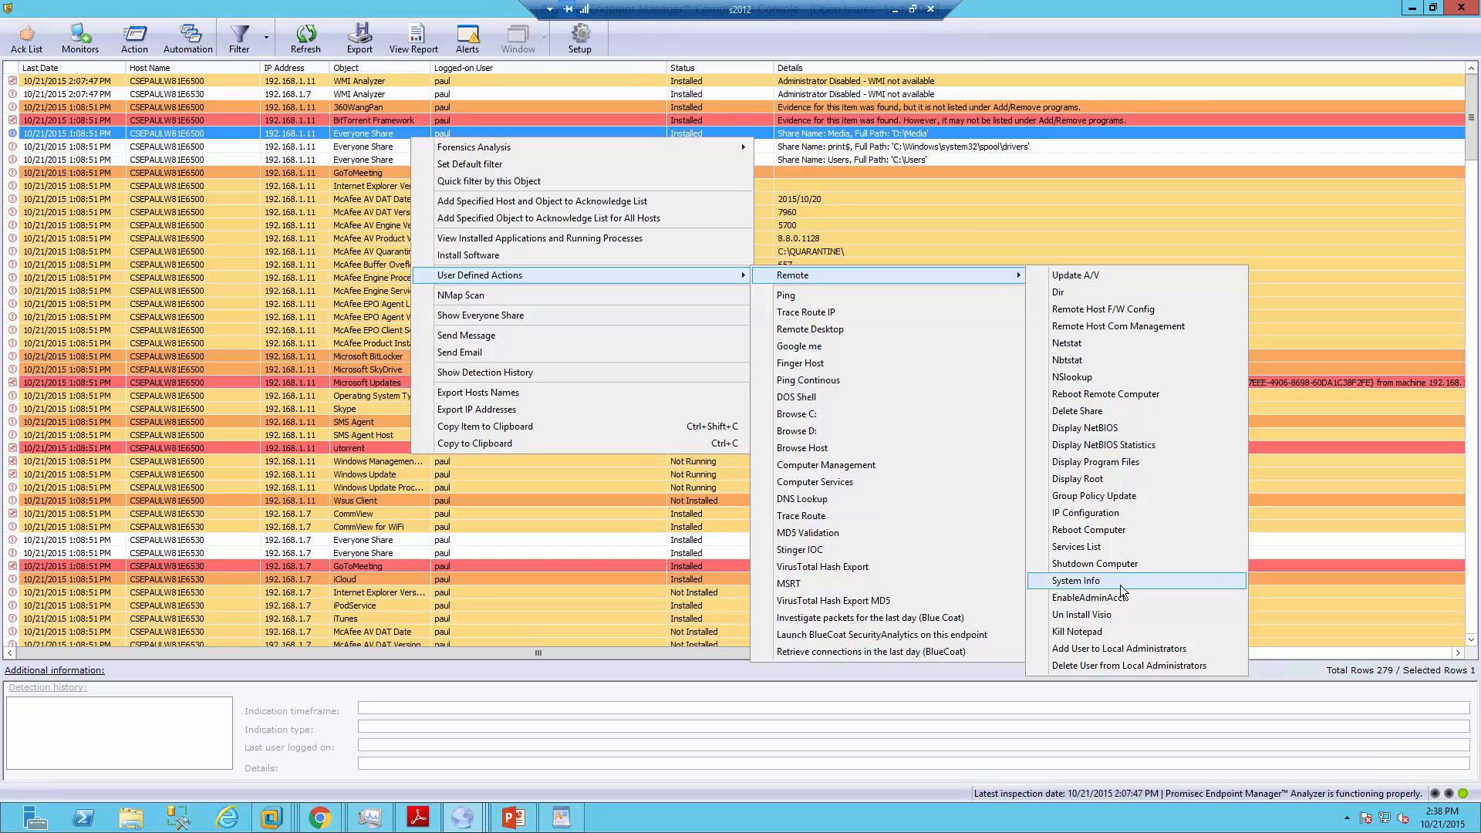
pyautogui.click(569, 540)
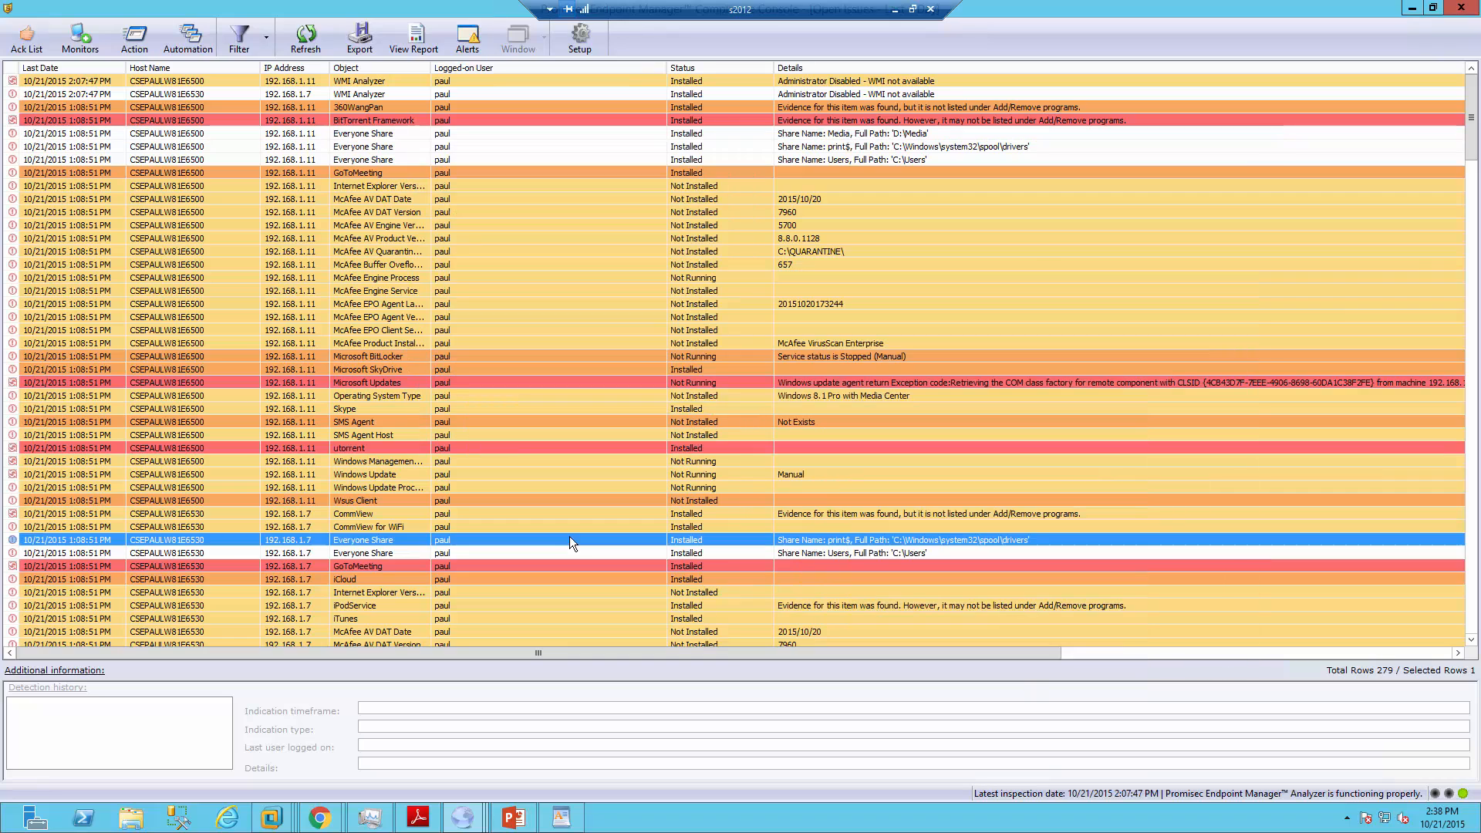
pyautogui.click(189, 31)
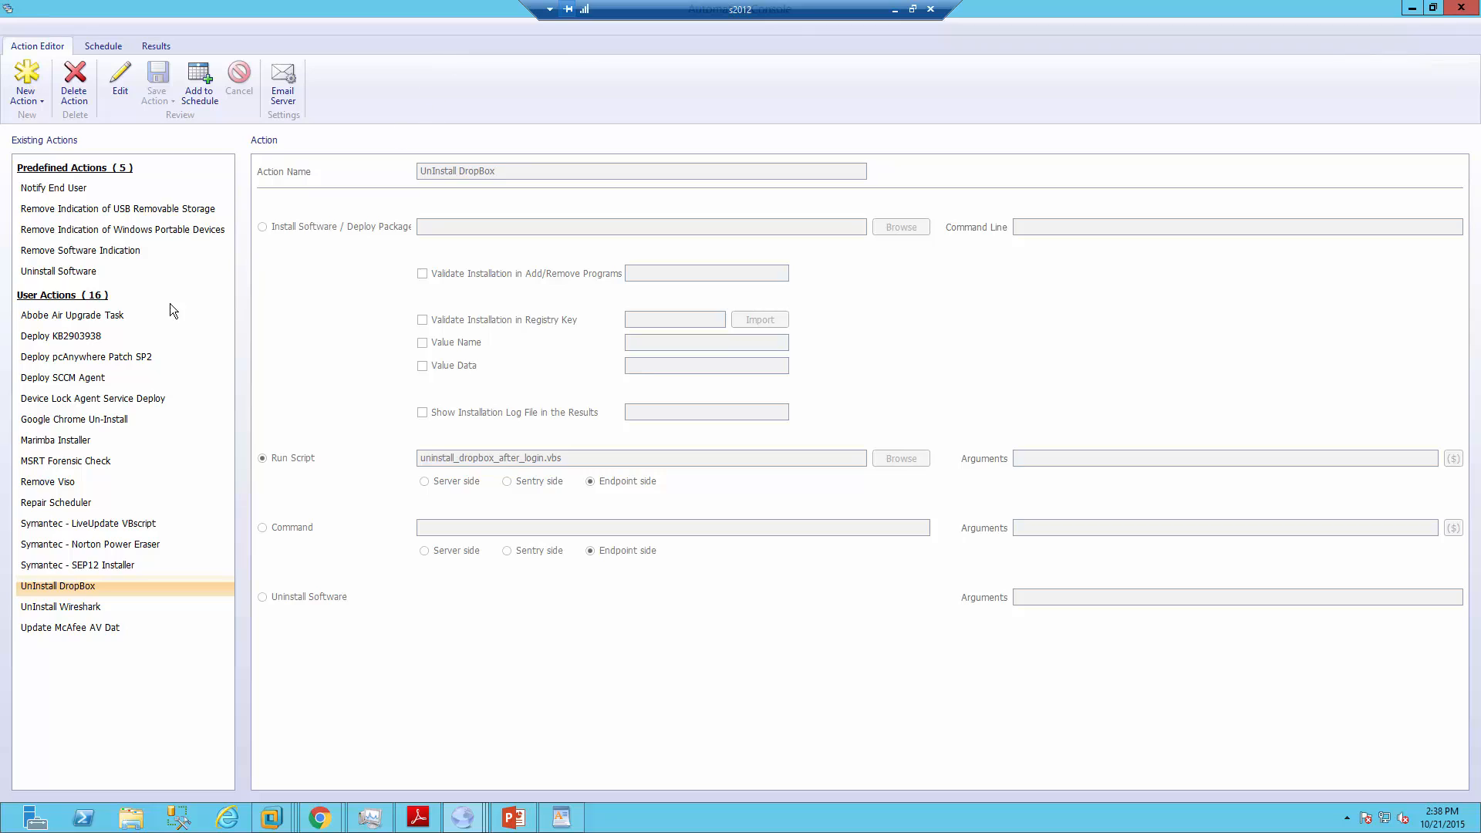
pyautogui.click(115, 356)
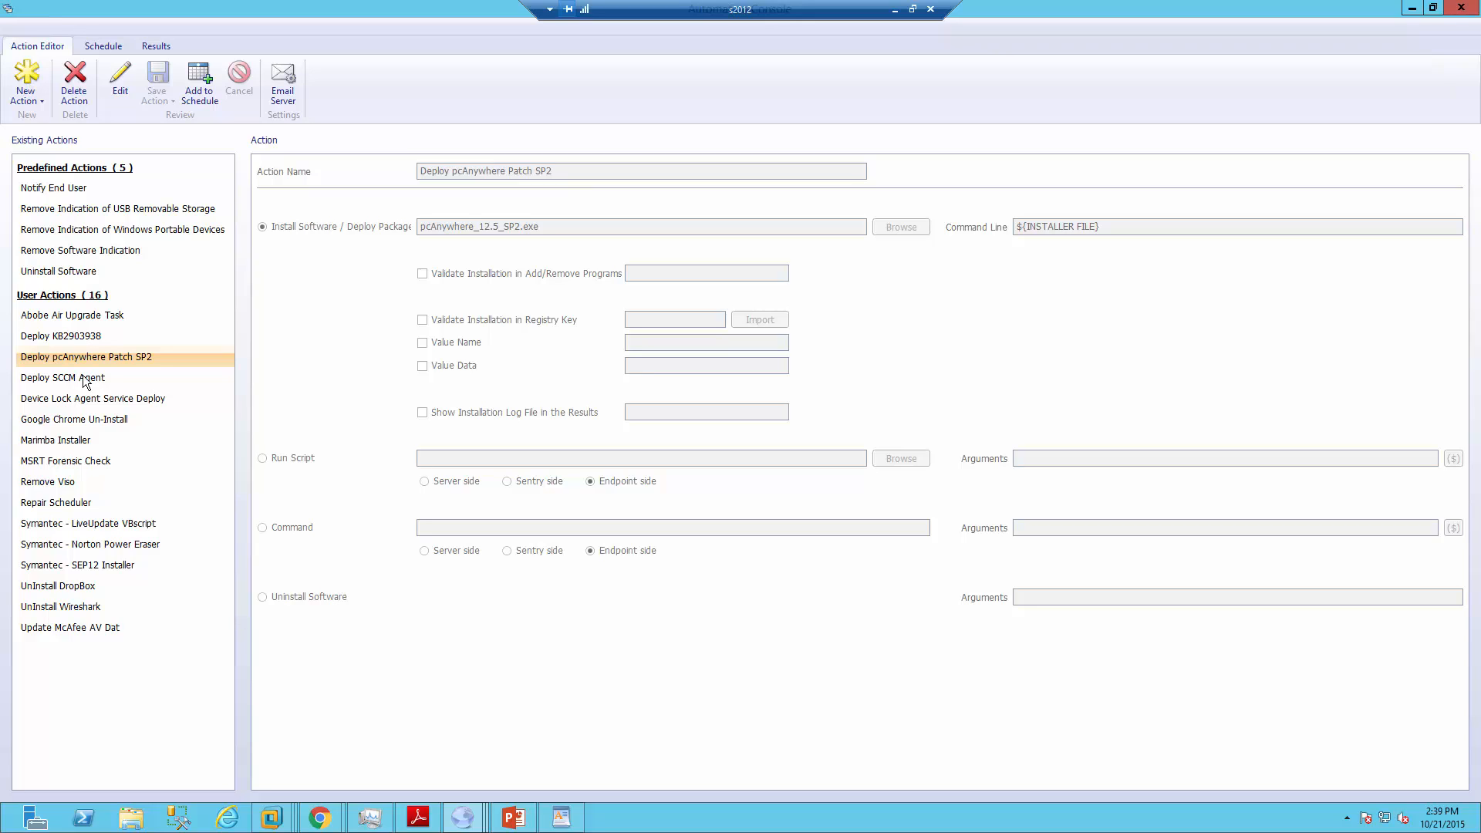
pyautogui.hotkey('alt', 'Tab')
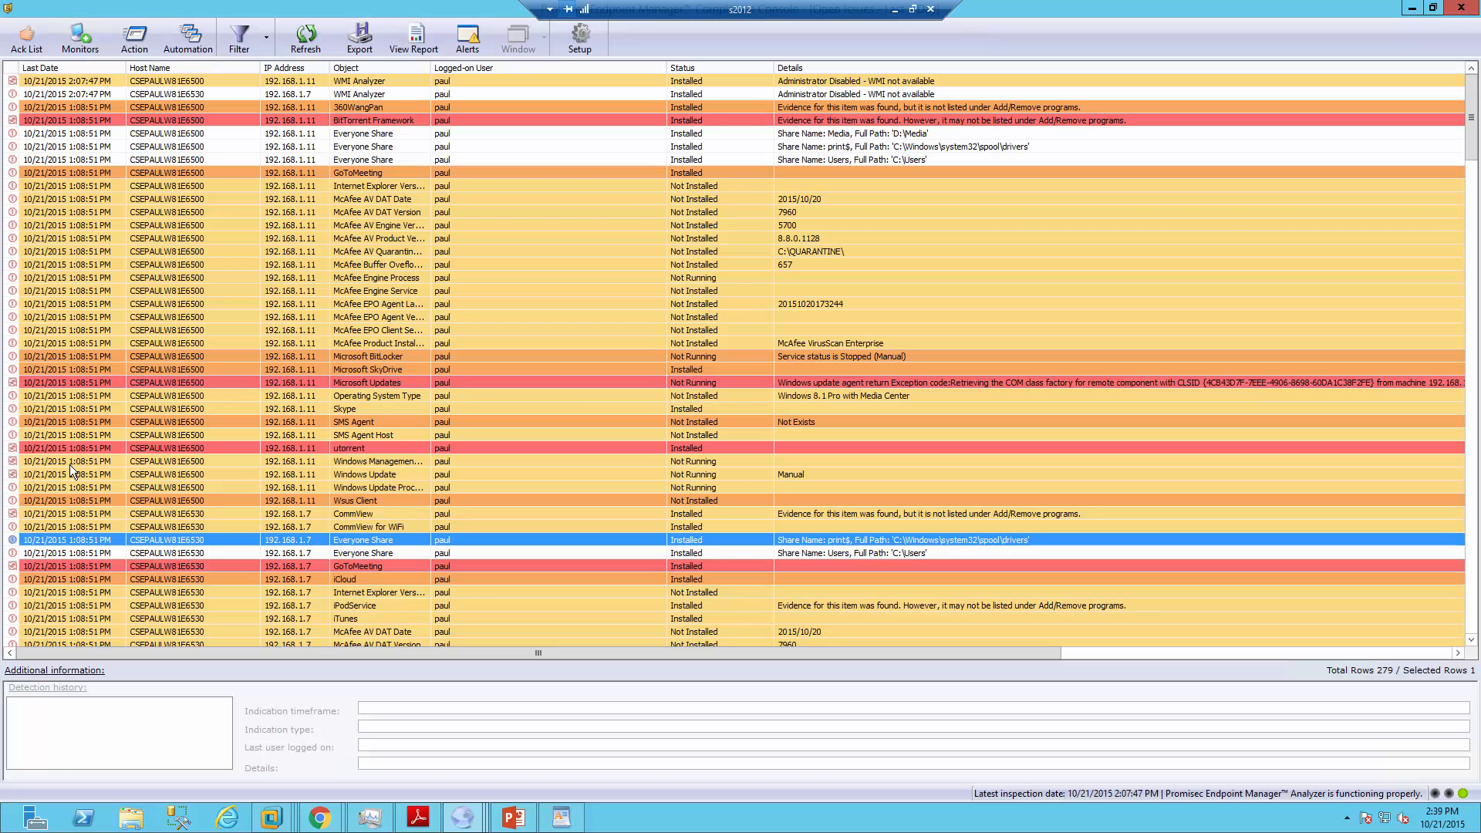
pyautogui.click(465, 820)
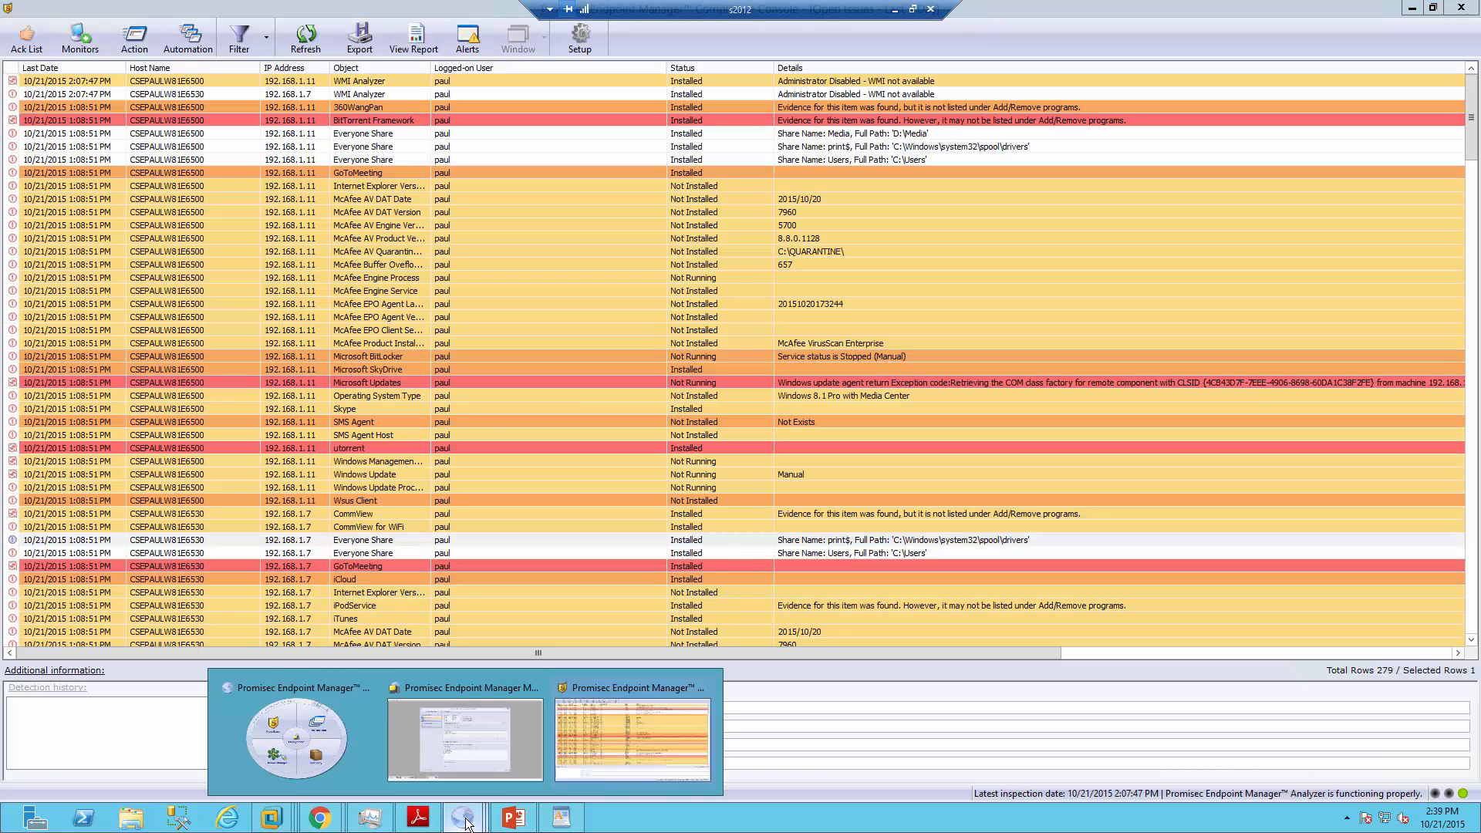
pyautogui.click(692, 762)
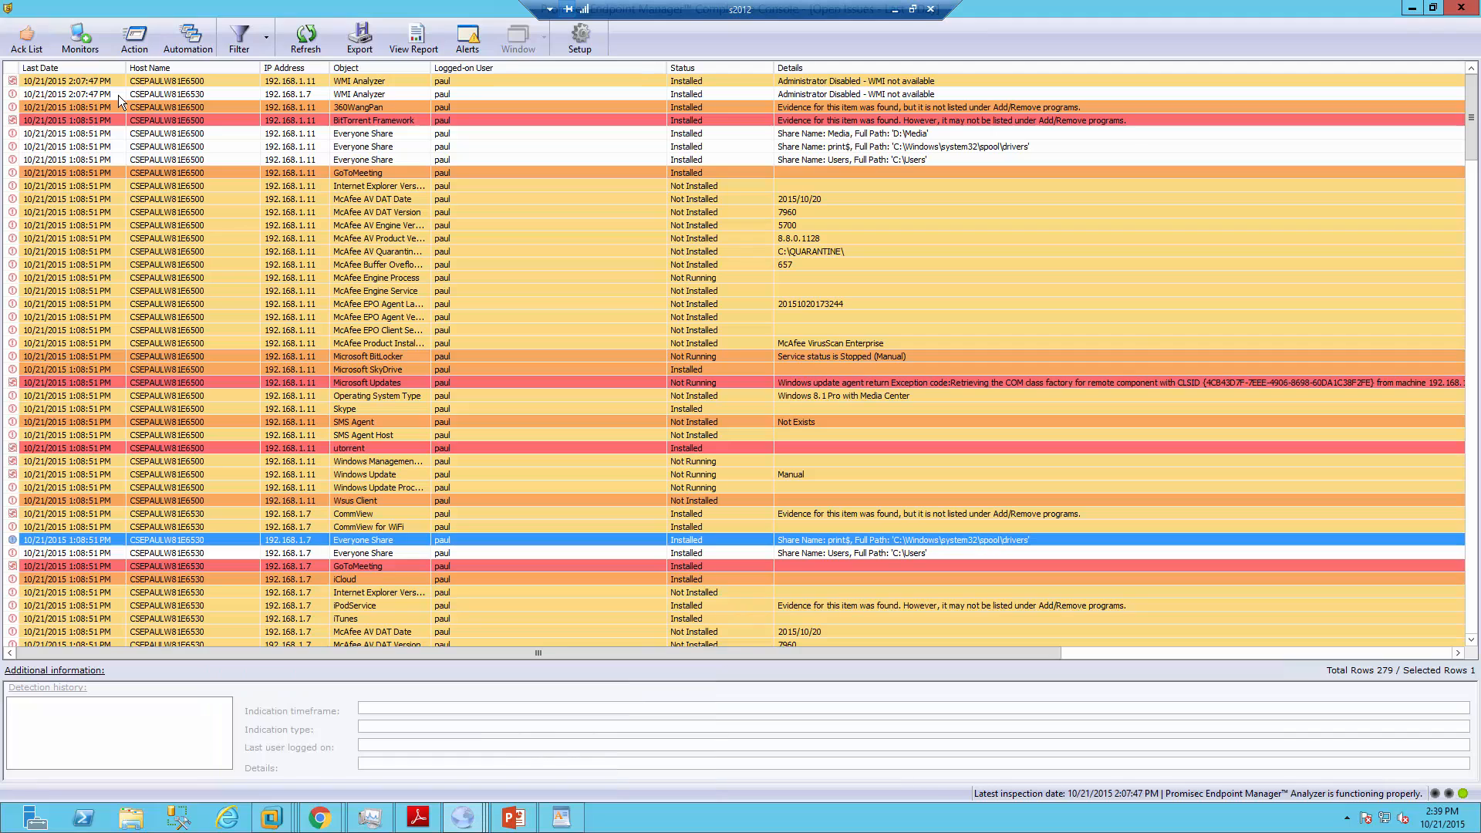
pyautogui.click(137, 43)
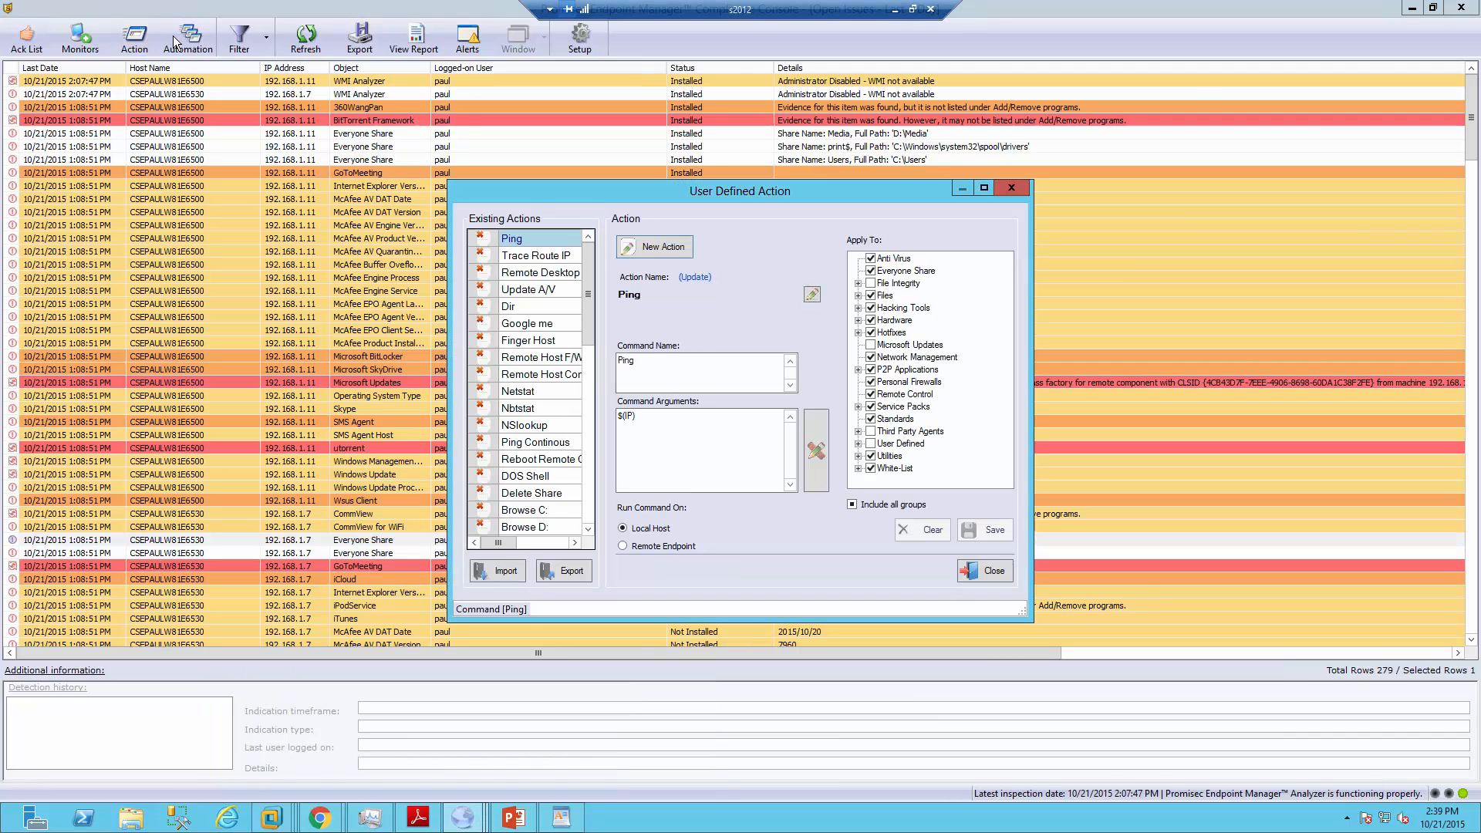
pyautogui.click(987, 570)
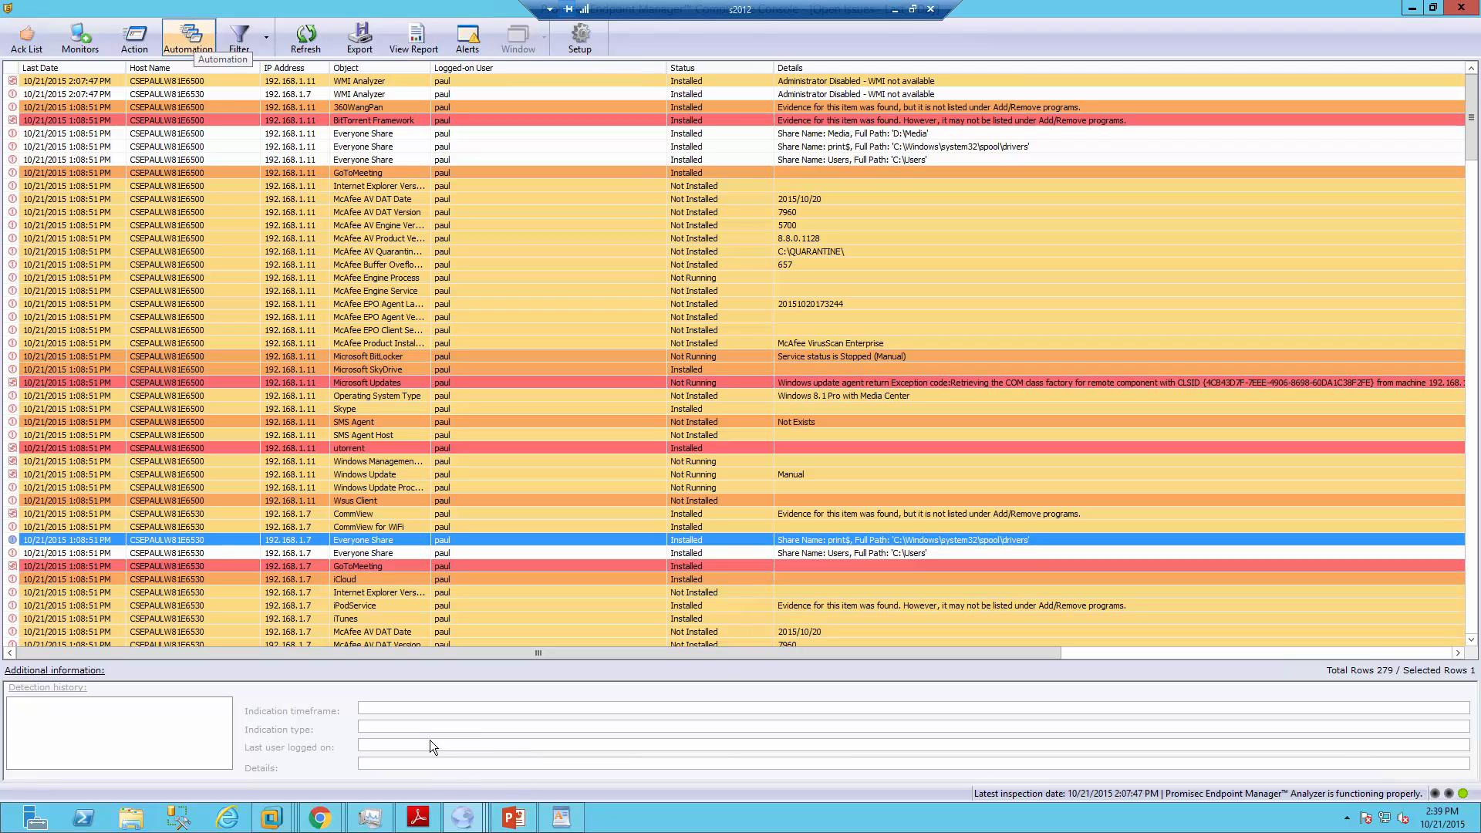
pyautogui.click(420, 817)
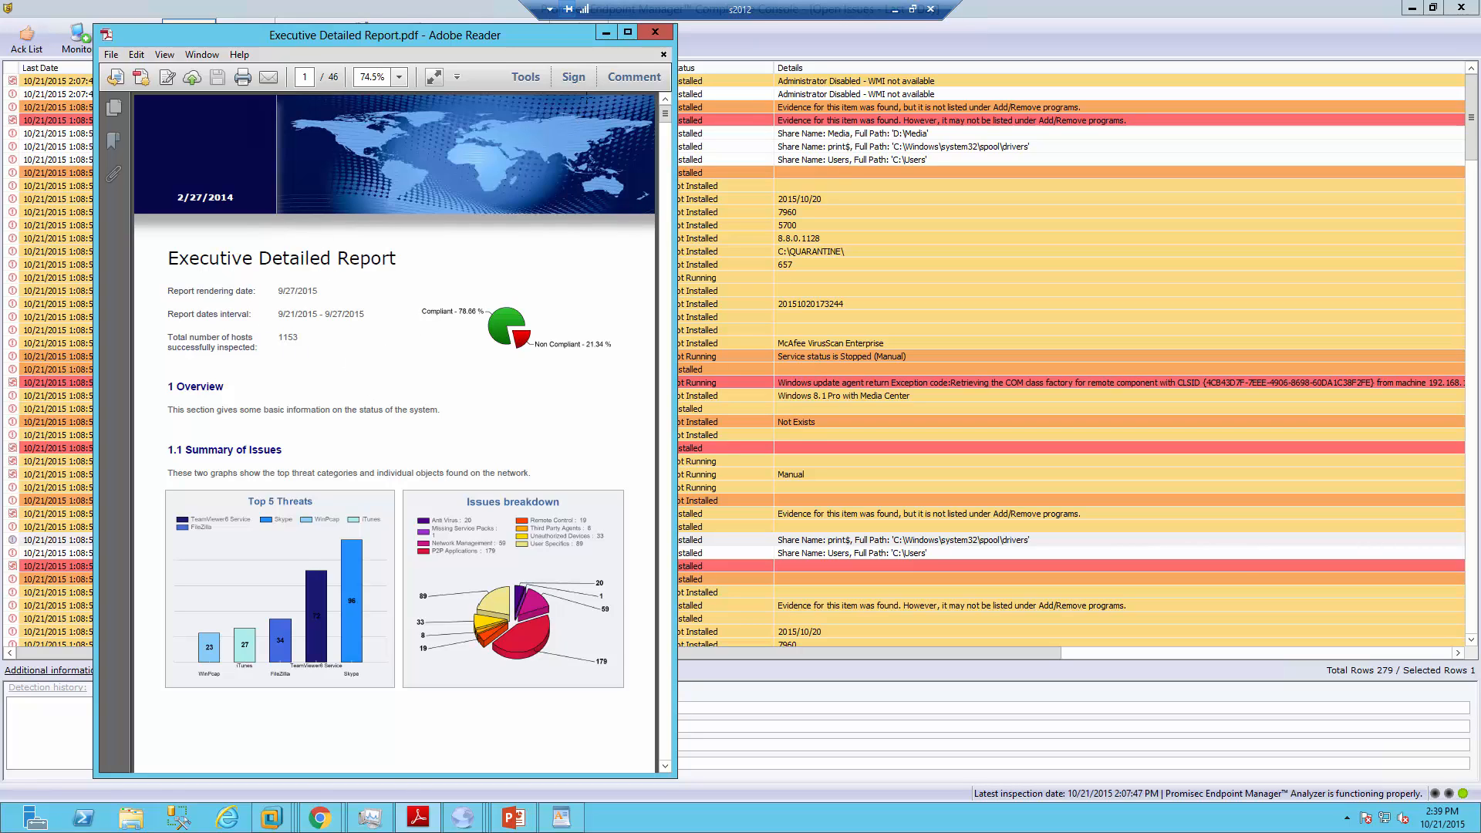
pyautogui.click(606, 36)
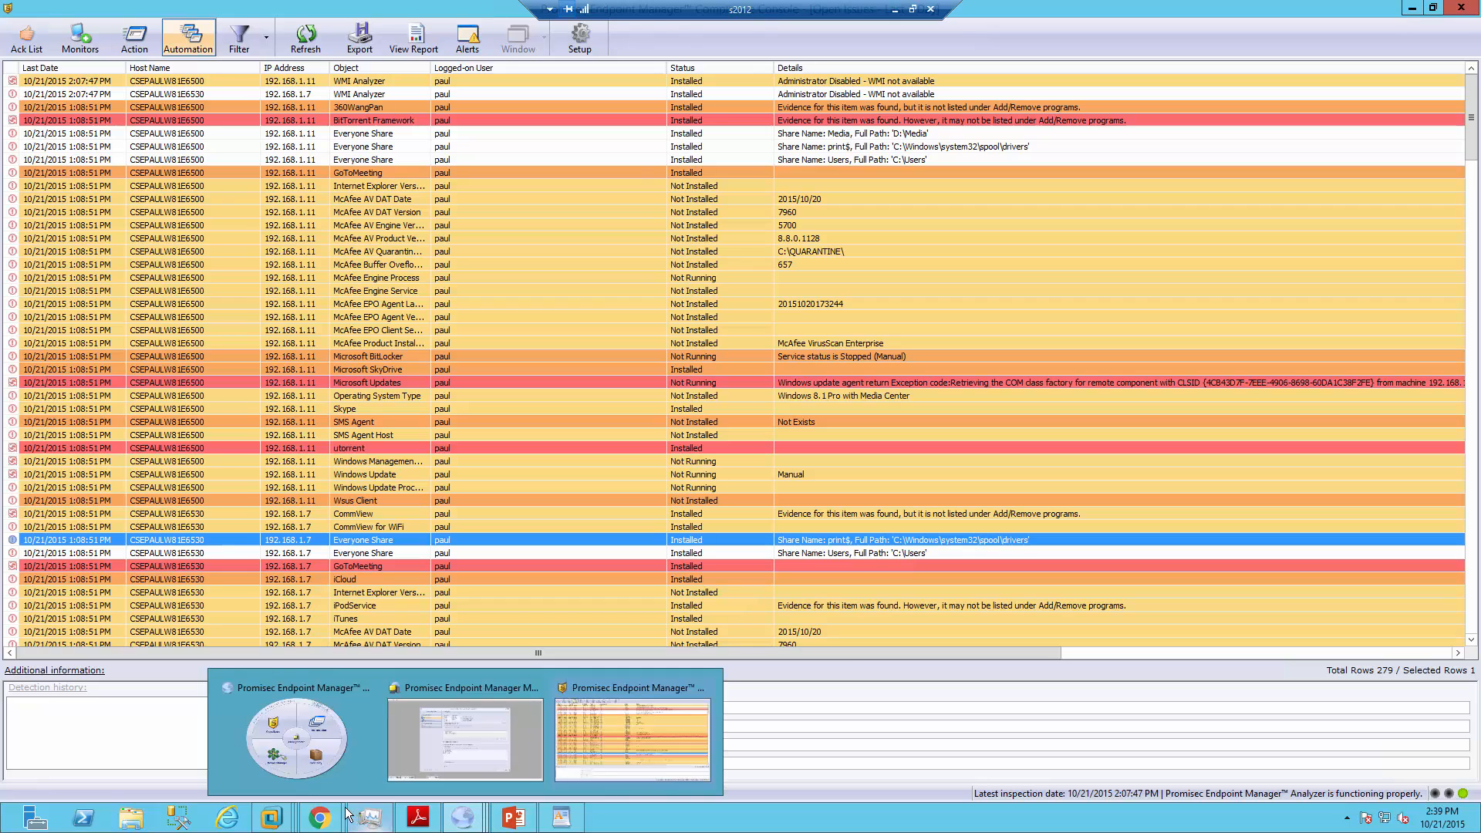
pyautogui.moveTo(272, 819)
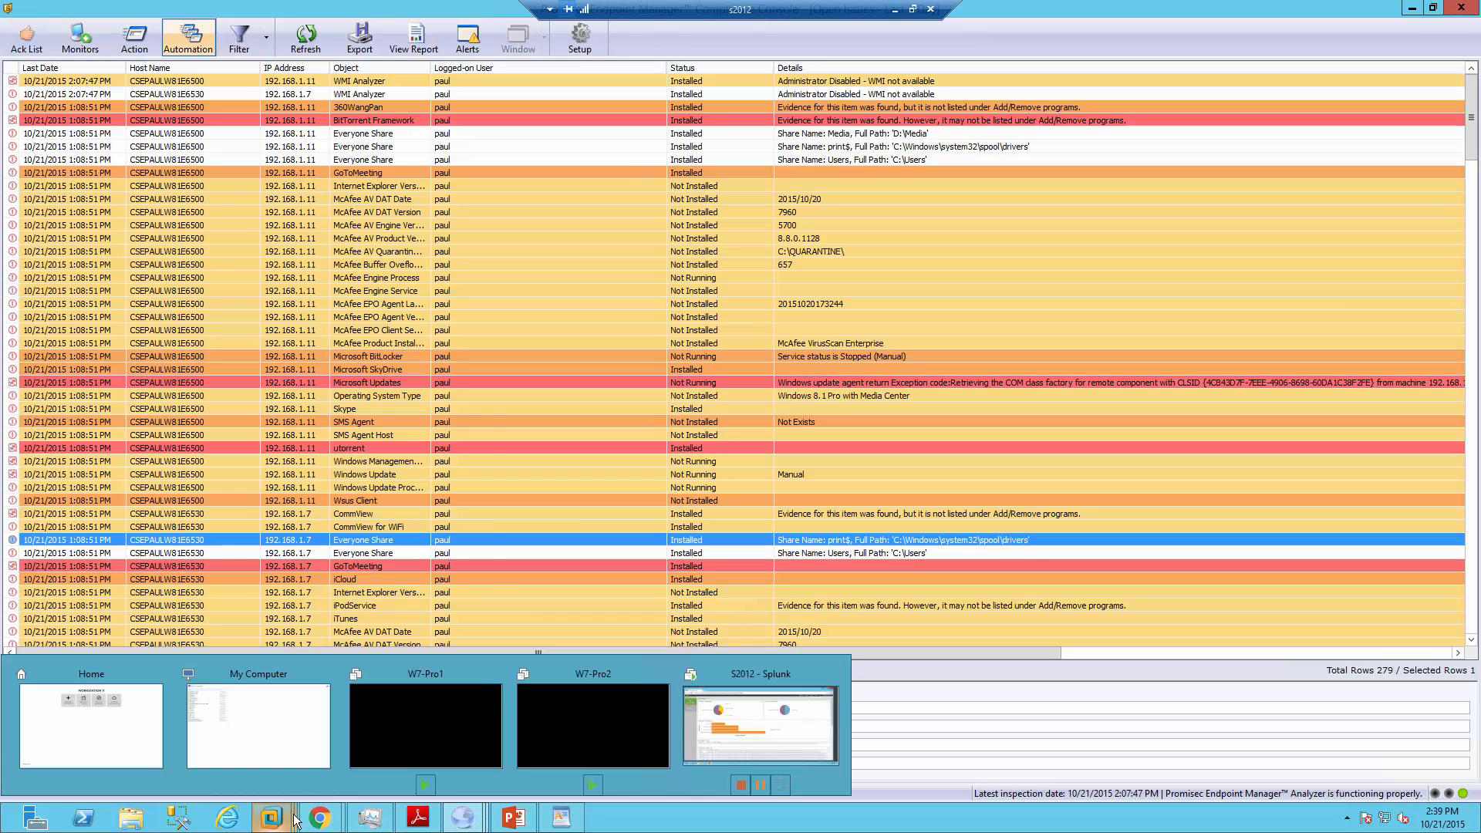
pyautogui.click(747, 725)
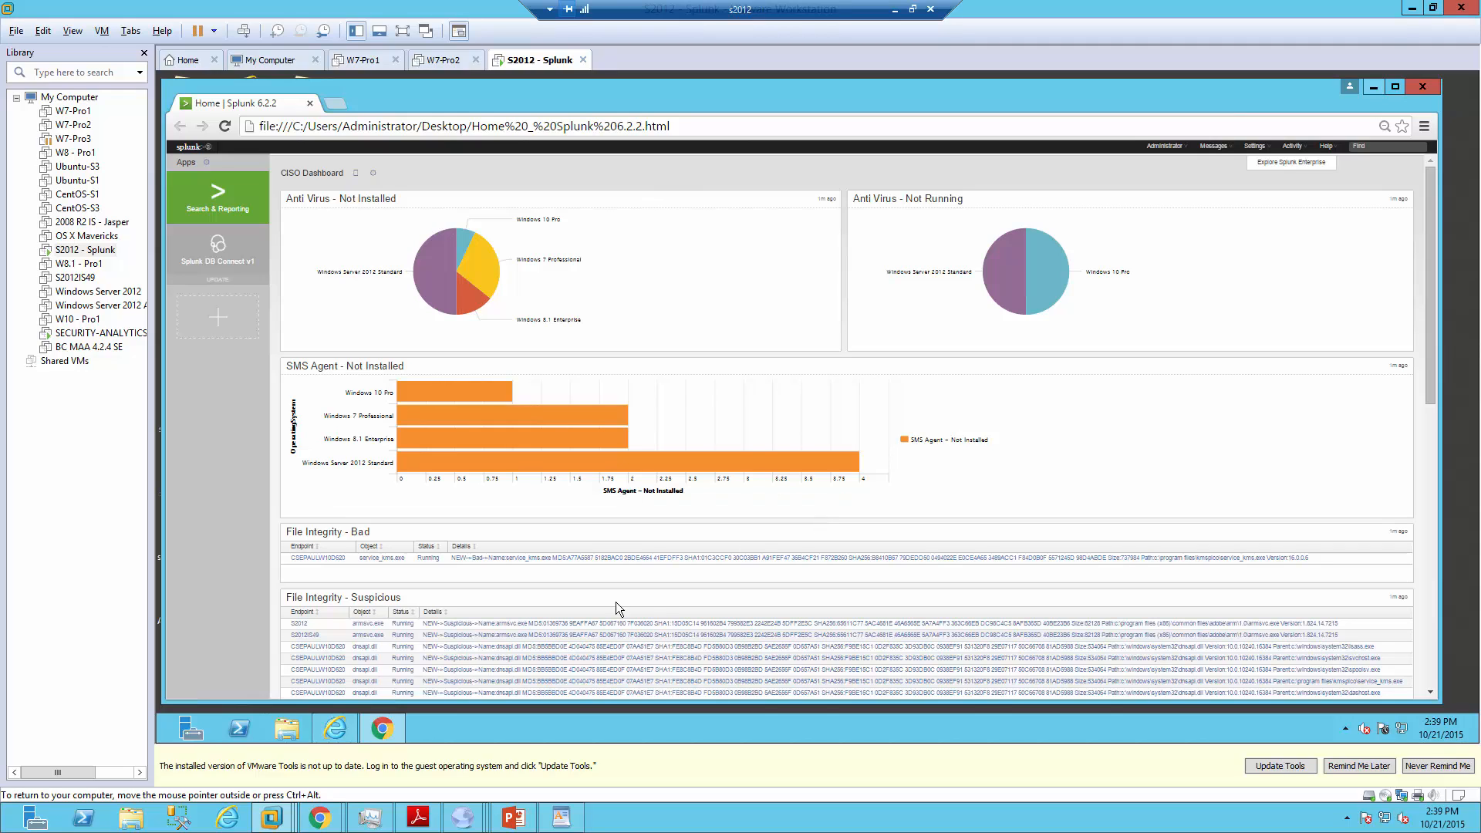
pyautogui.moveTo(463, 816)
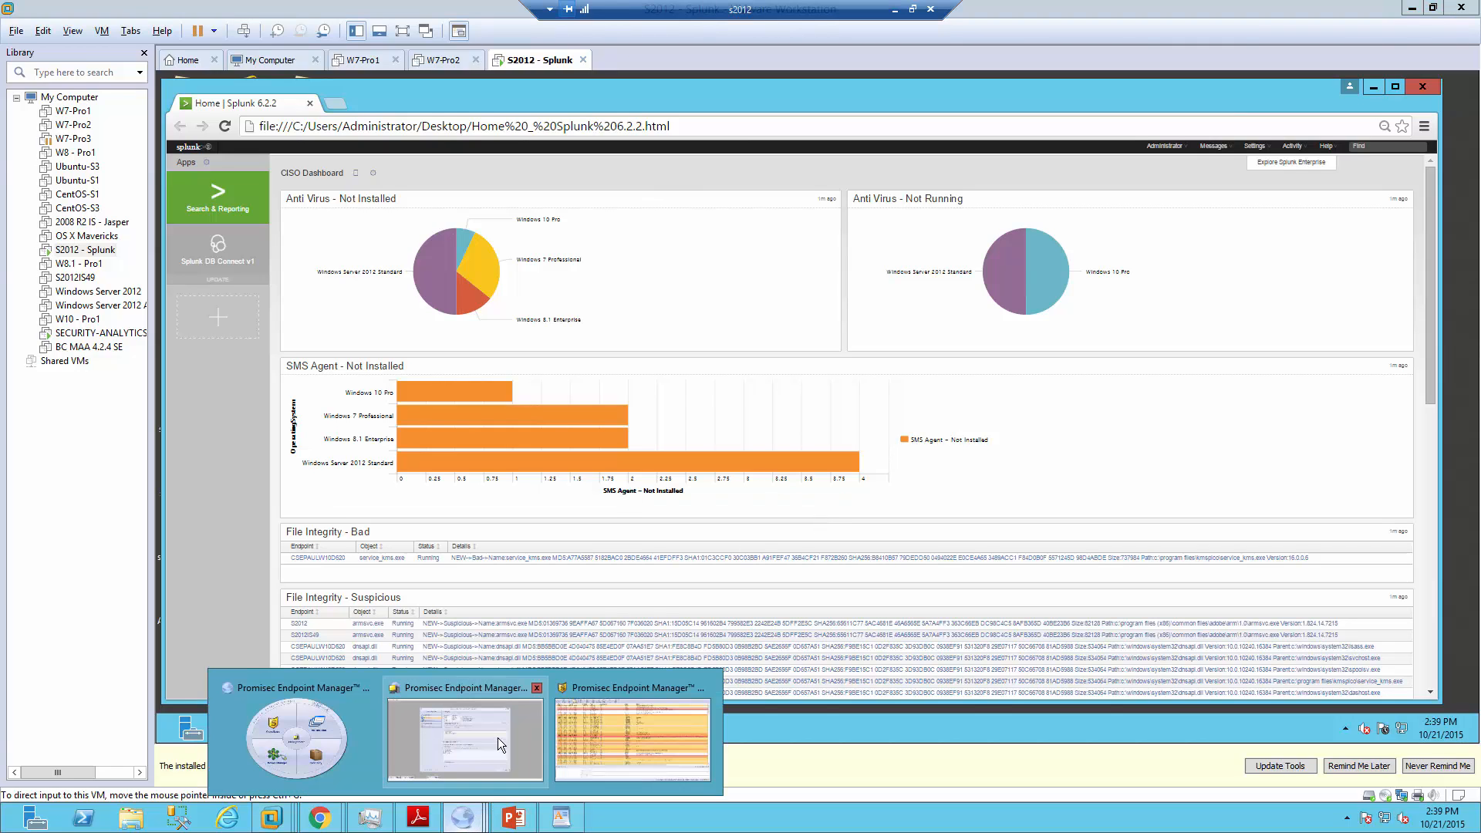
pyautogui.click(617, 734)
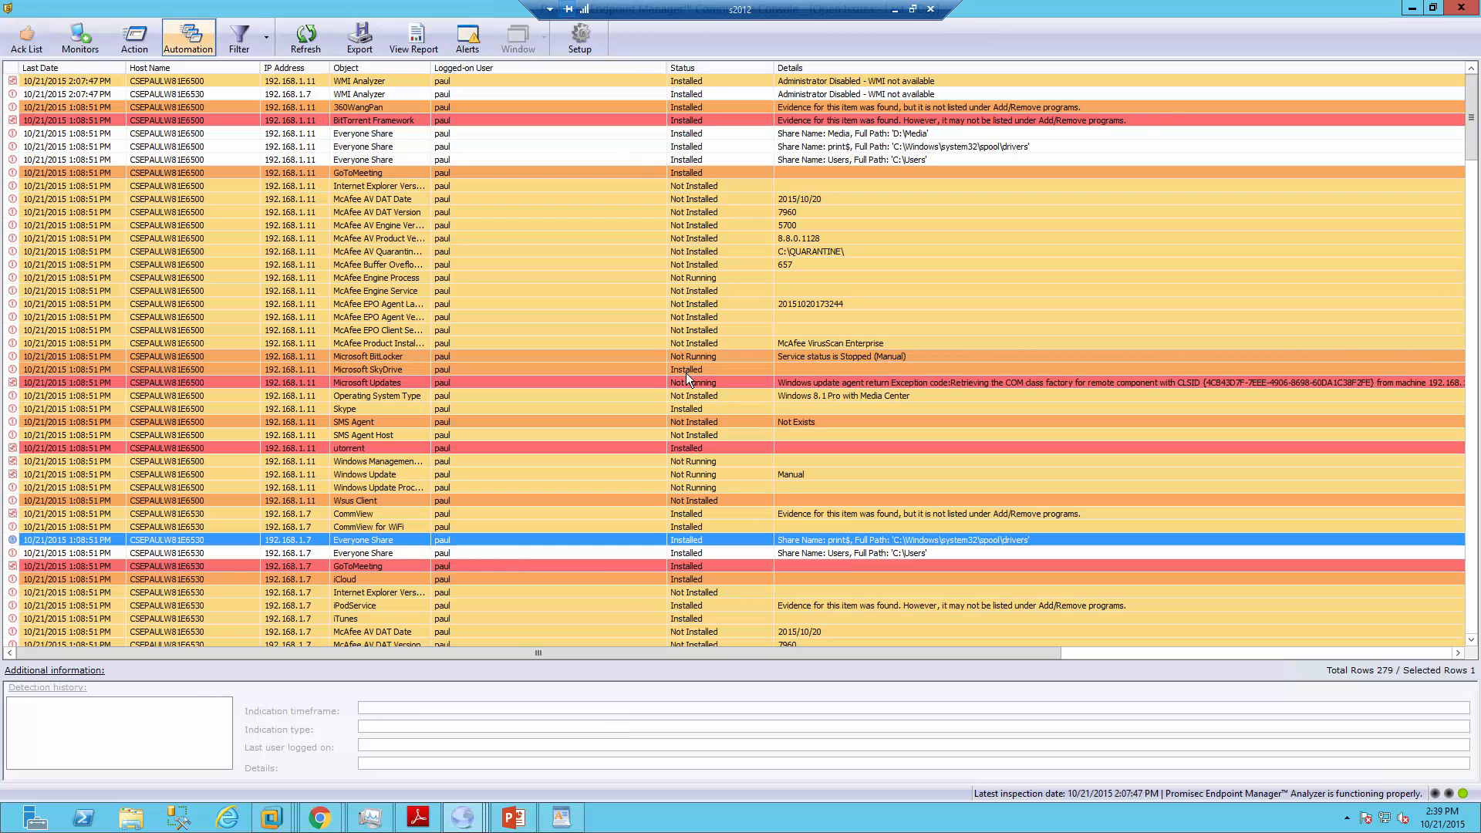
# Bring the WordPad closing page with Promisec's website and contact addresses to the front
pyautogui.click(570, 823)
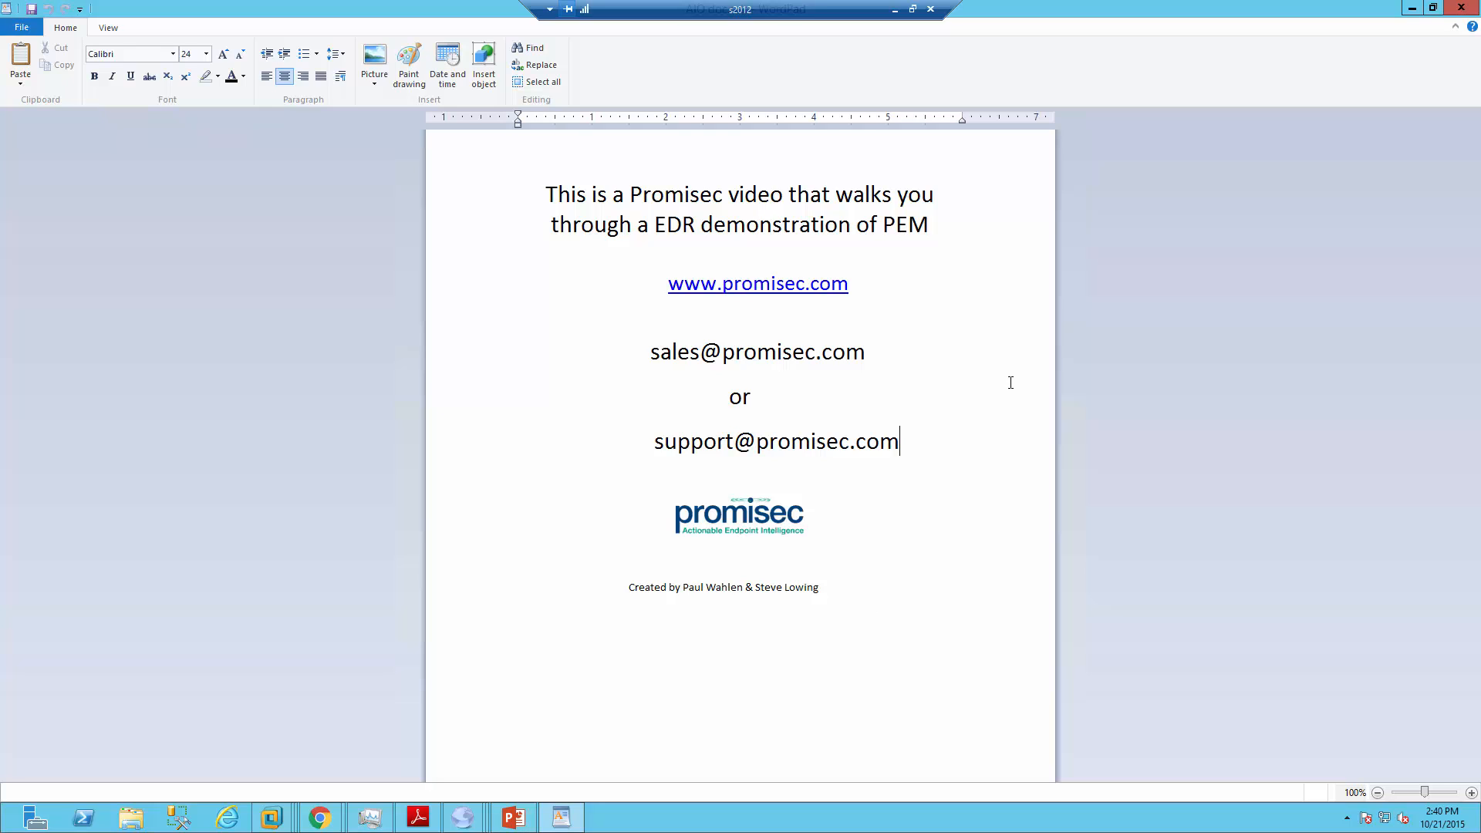
pyautogui.press('alt')
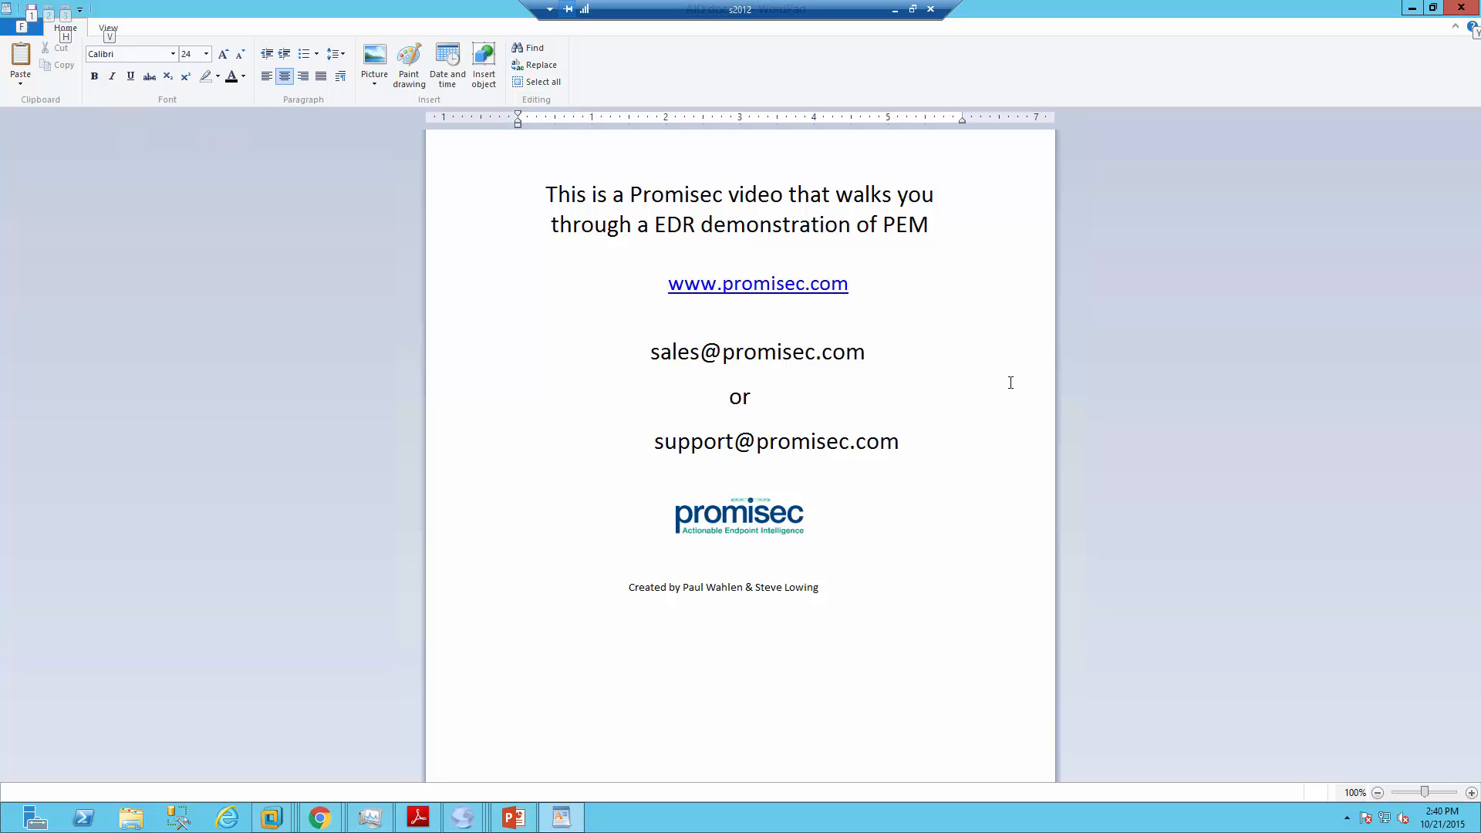